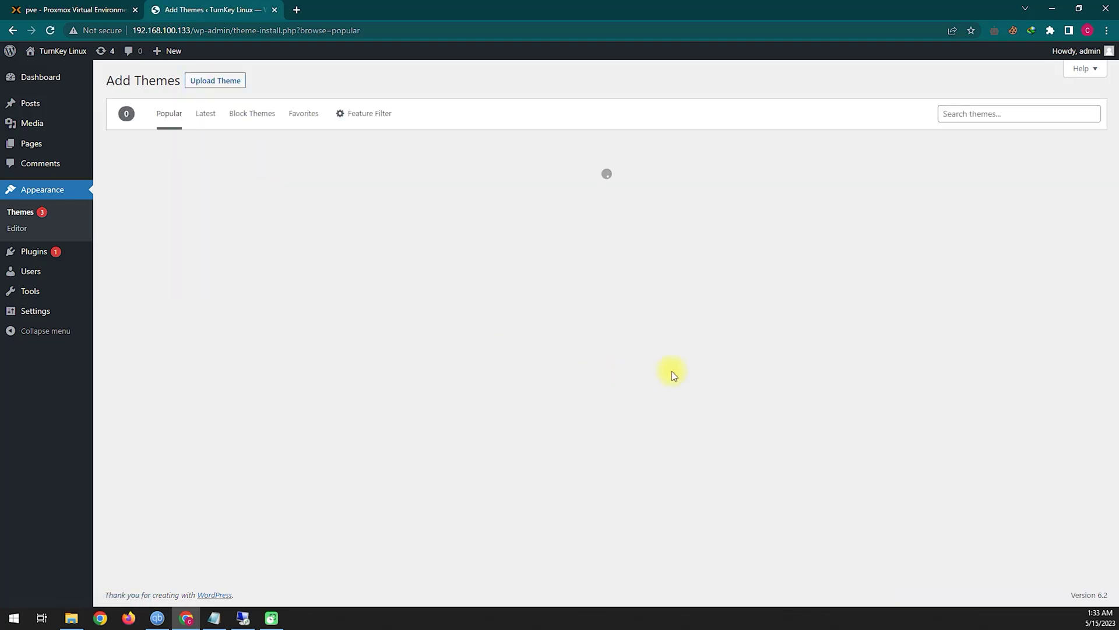
Step: Install the Newspaperex, General News, Digital Newspaper and Zakra themes from the Add New Themes list
scroll(1116, 115, "down", 17)
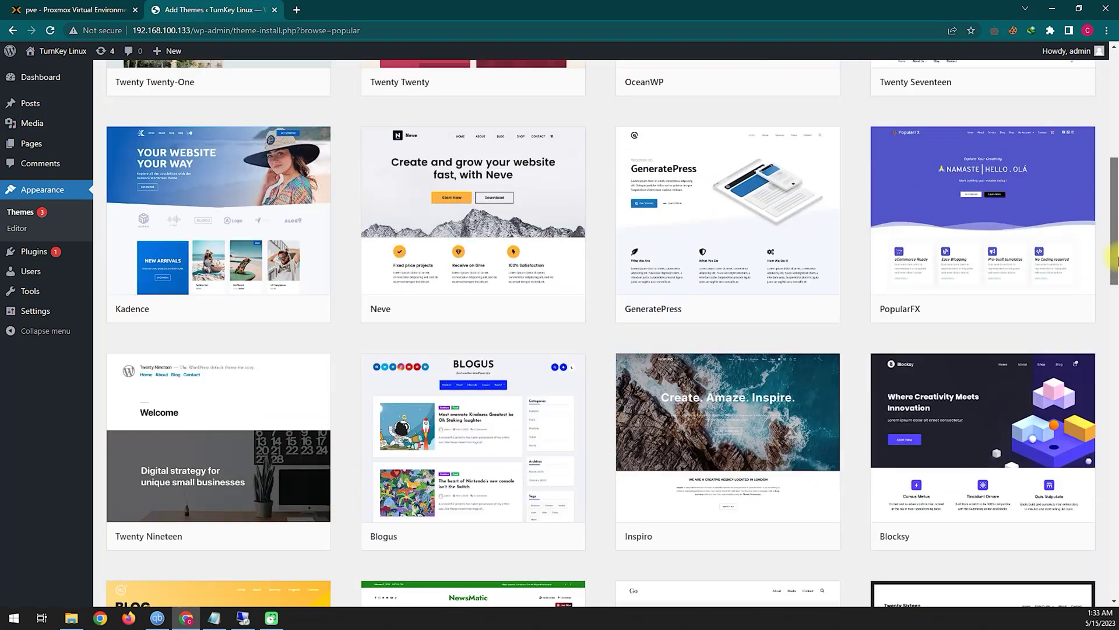
scroll(1116, 115, "up", 17)
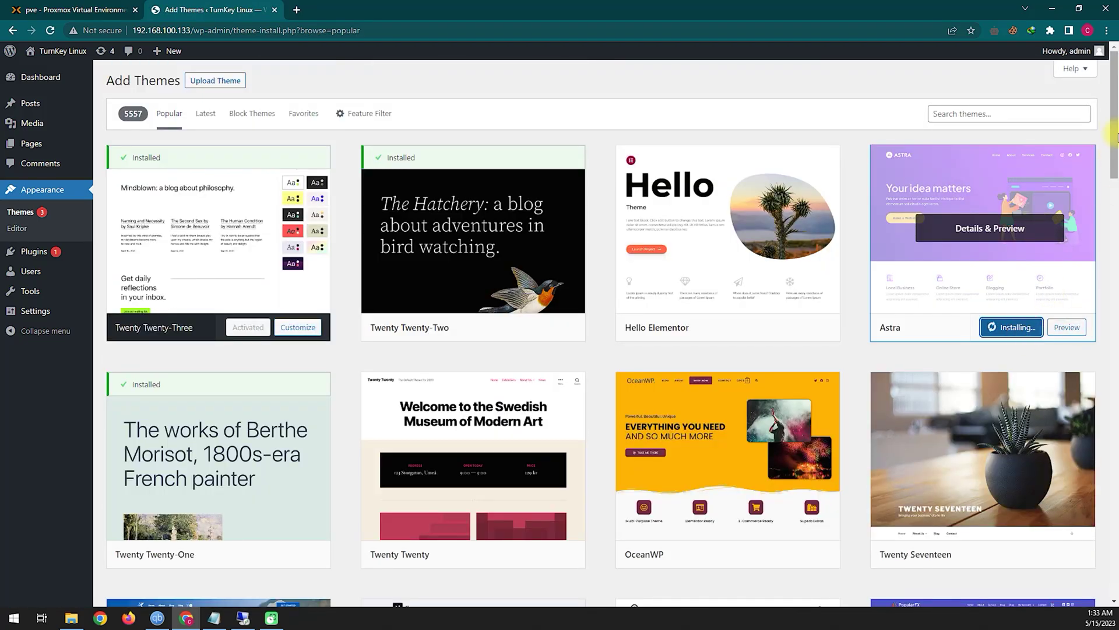
scroll(1115, 420, "down", 20)
scroll(1115, 420, "down", 2)
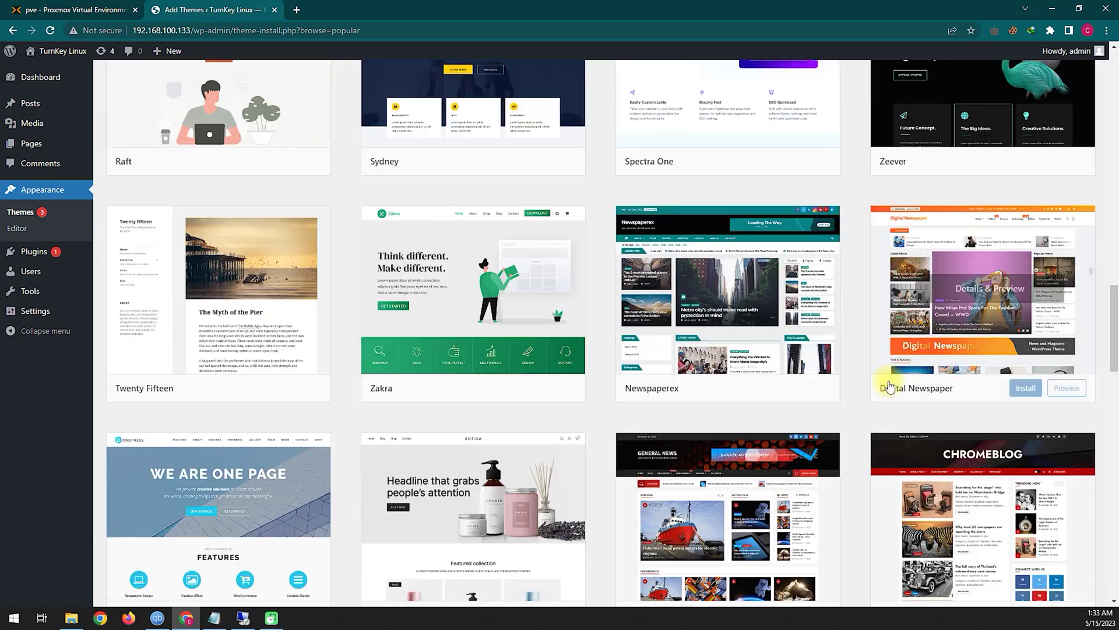
left_click(779, 389)
scroll(779, 389, "down", 2)
left_click(758, 460)
scroll(849, 342, "up", 1)
left_click(1012, 329)
left_click(516, 330)
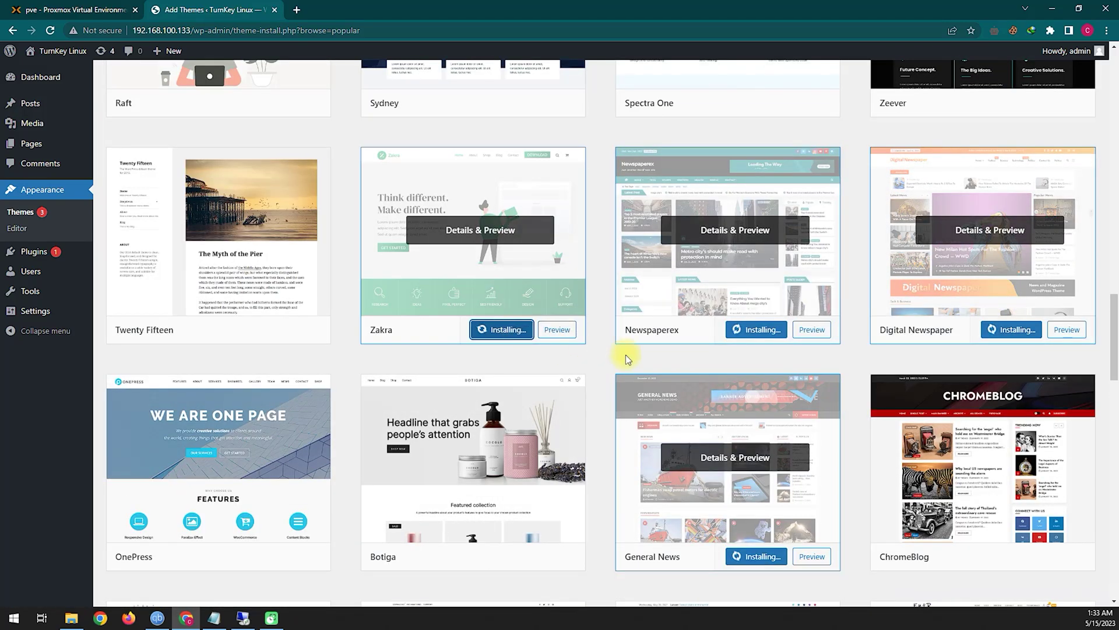
scroll(621, 354, "up", 8)
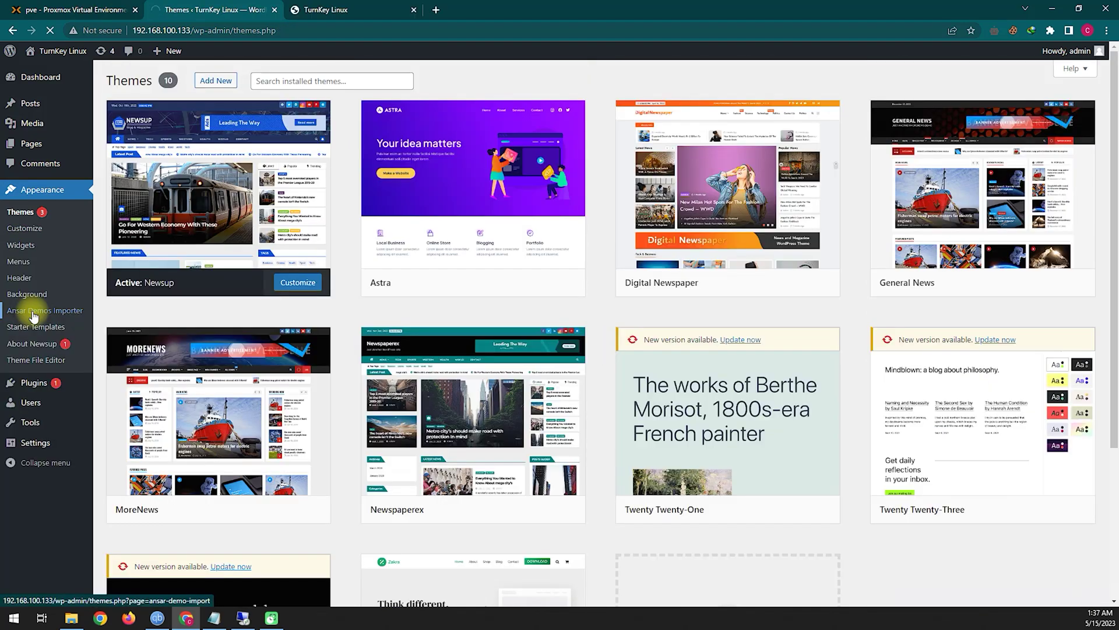
Step: Import and confirm the Newsup Lite demo in Ansar Demos Importer, then preview the site
left_click(34, 311)
scroll(618, 274, "down", 1)
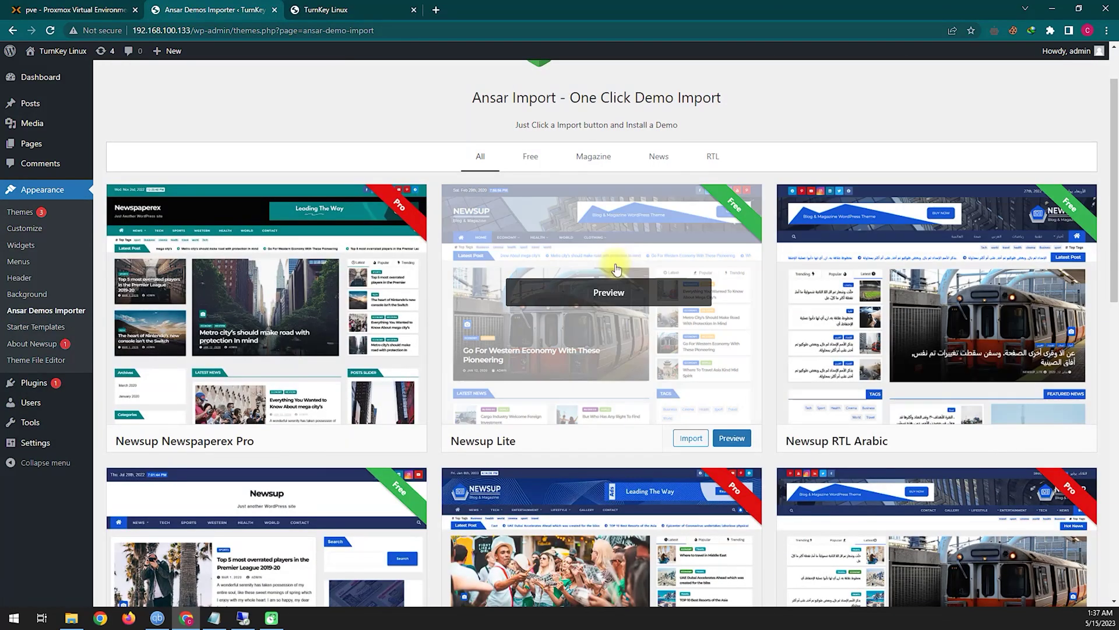
left_click(691, 438)
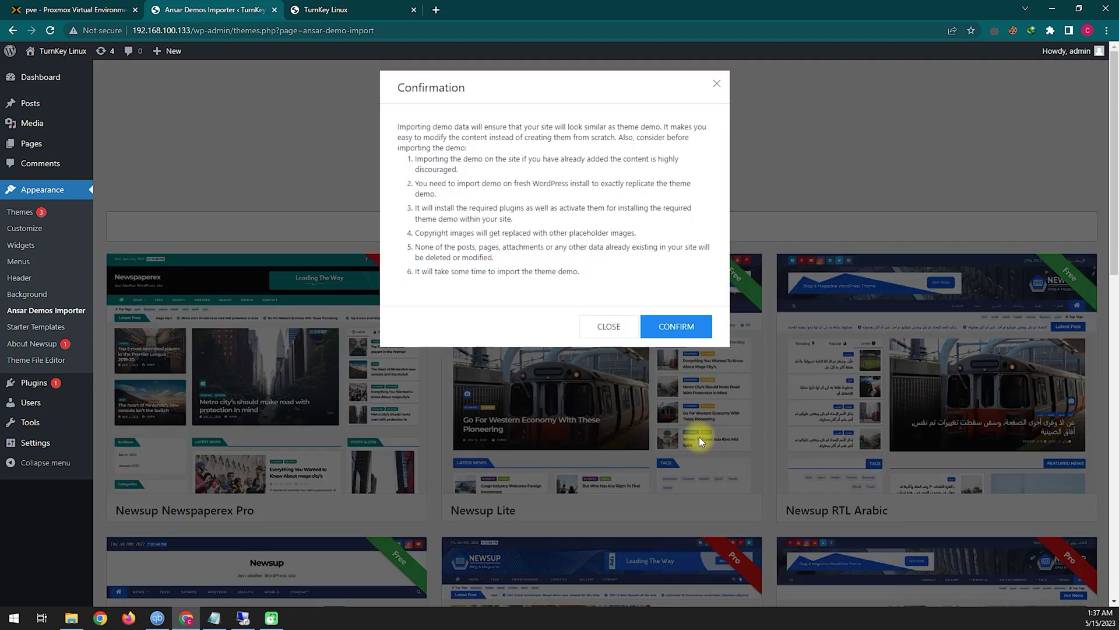
left_click(675, 330)
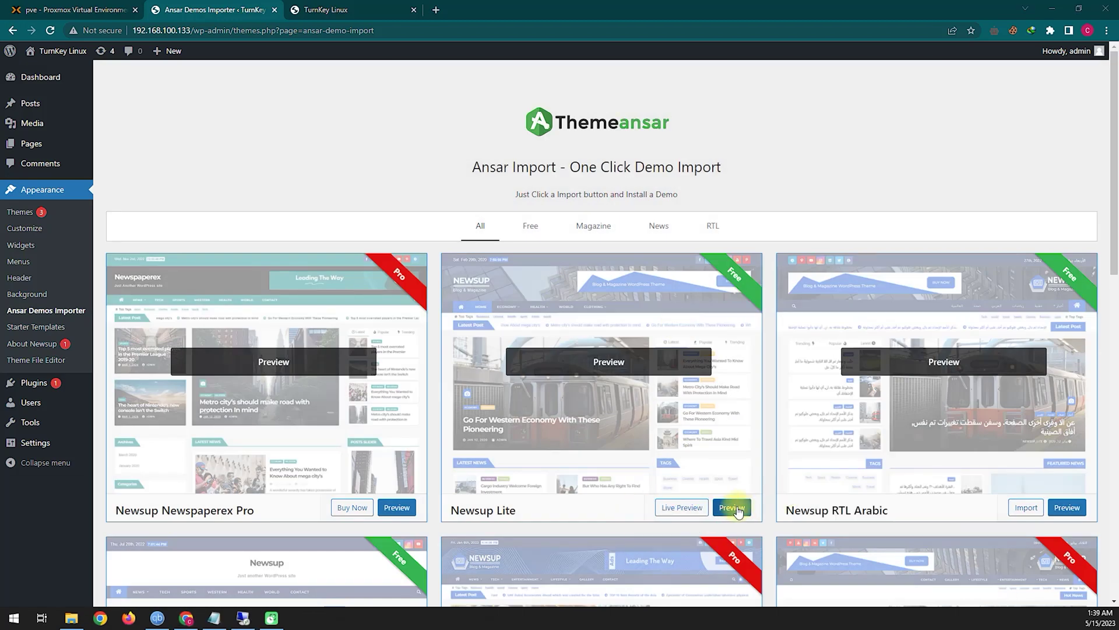
left_click(730, 507)
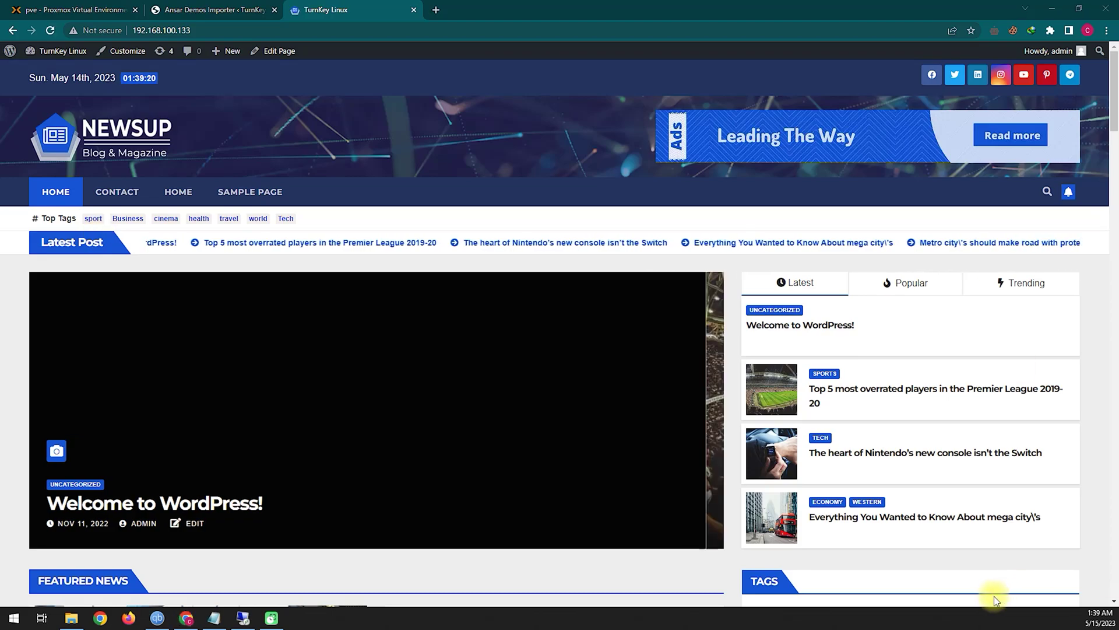
Step: Select the EXT (pve) storage's CT Templates and list the downloadable templates
left_click_drag(134, 87, 193, 154)
left_click_drag(185, 76, 407, 77)
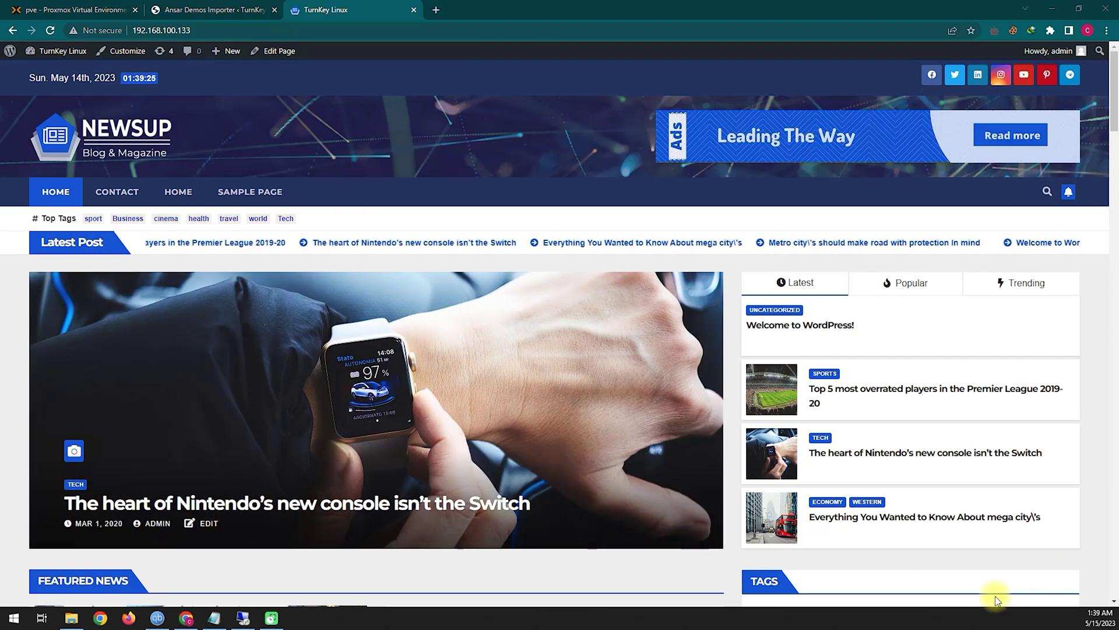
scroll(1113, 146, "down", 5)
mouse_move(1113, 168)
left_mouse_down()
mouse_move(1112, 560)
mouse_move(1114, 163)
left_mouse_up()
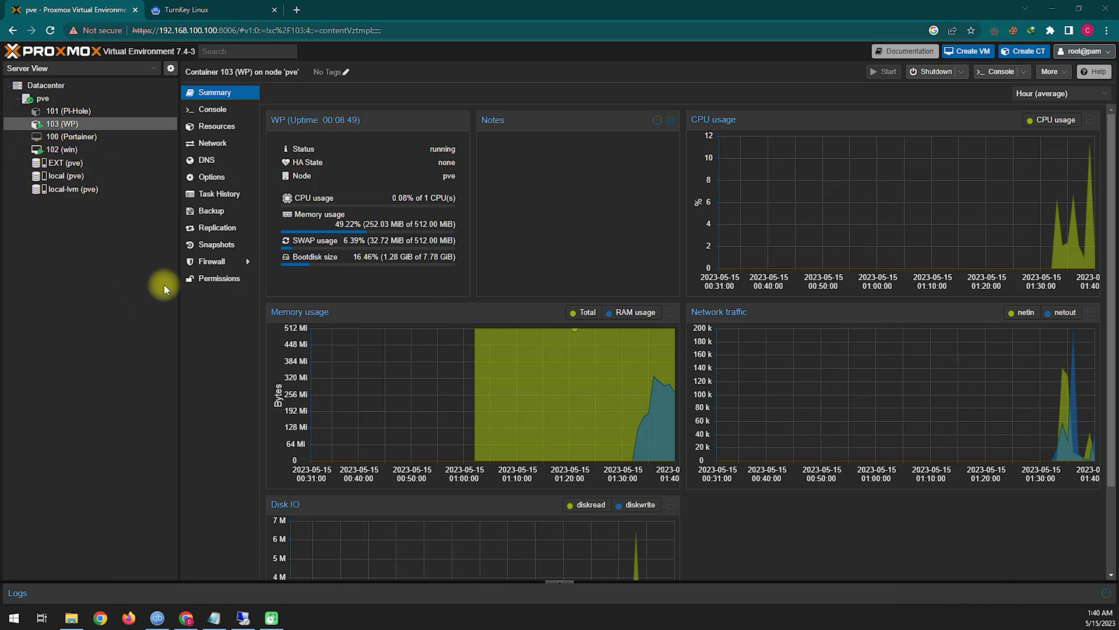
left_click(66, 162)
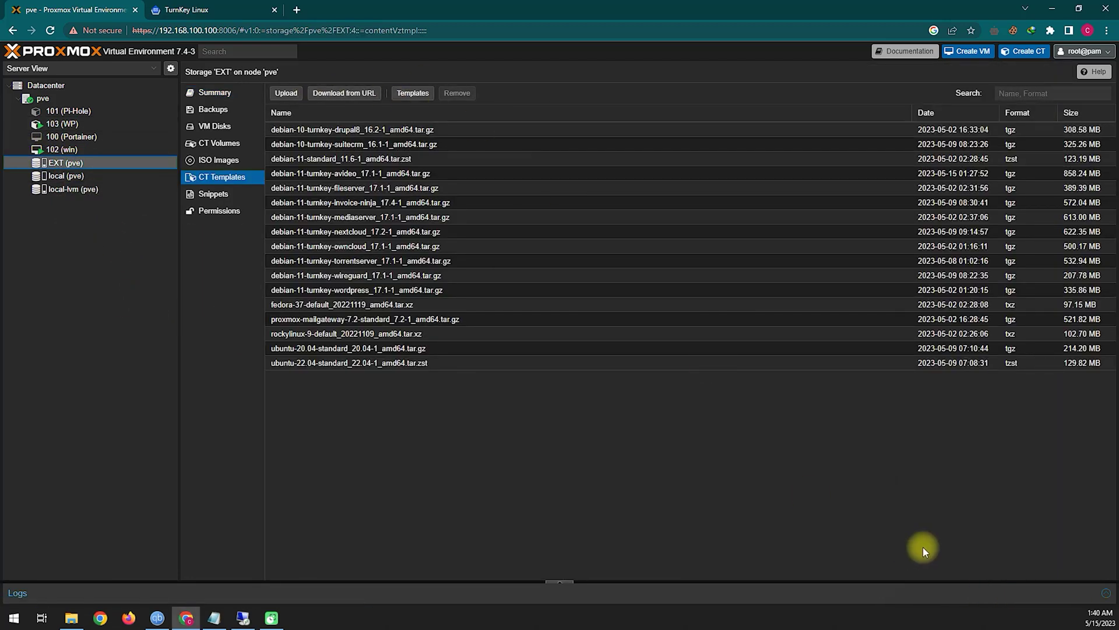
mouse_move(387, 106)
left_mouse_down()
mouse_move(443, 109)
mouse_move(397, 121)
left_mouse_up()
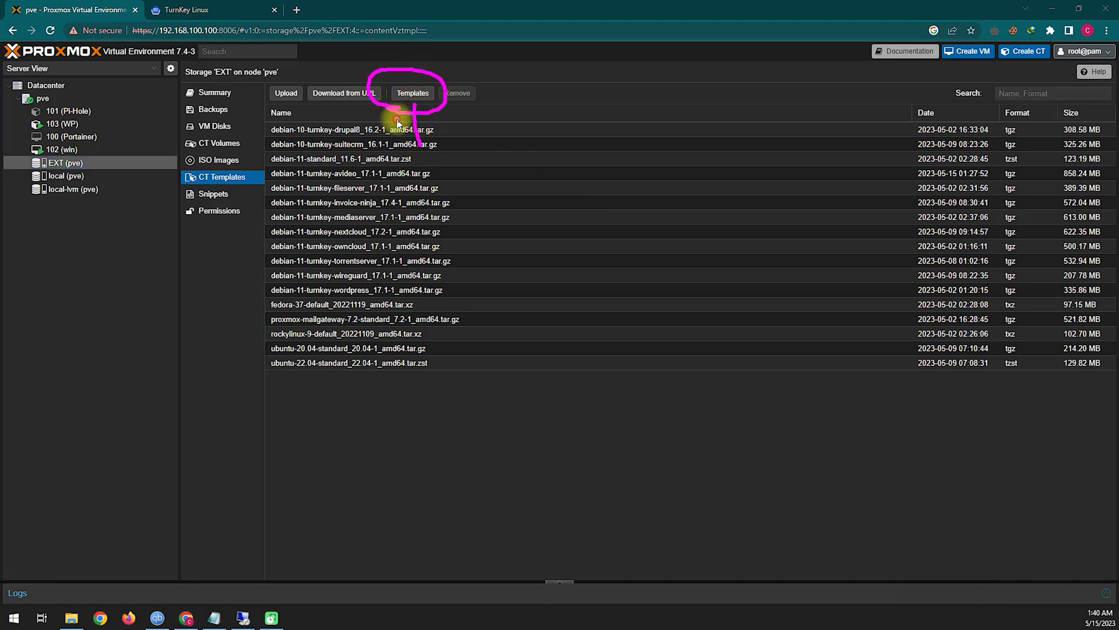
left_click(412, 94)
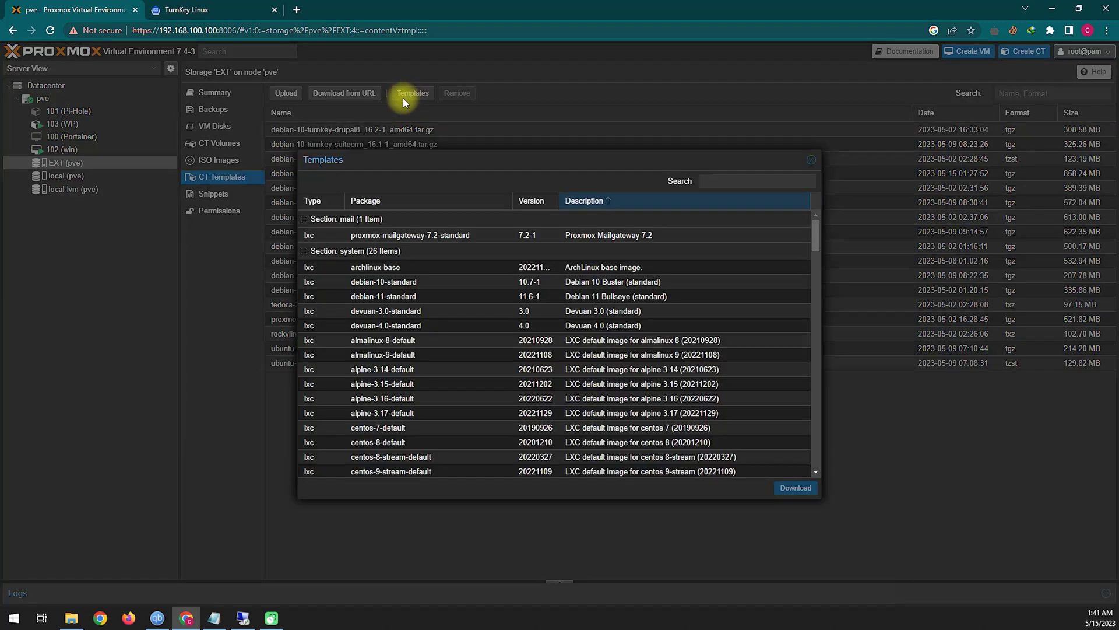
Step: Select the turnkey-wordpress 17.1-1 template and download it to EXT storage
left_click_drag(816, 259, 823, 392)
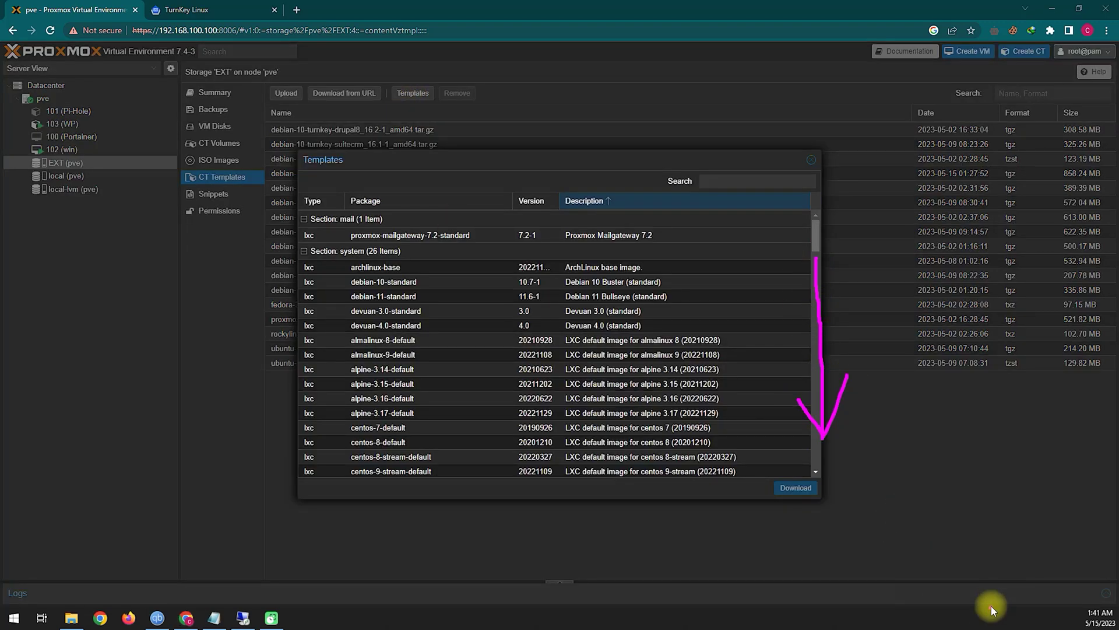
mouse_move(815, 237)
left_mouse_down()
mouse_move(823, 465)
mouse_move(823, 431)
mouse_move(821, 457)
mouse_move(821, 442)
left_mouse_up()
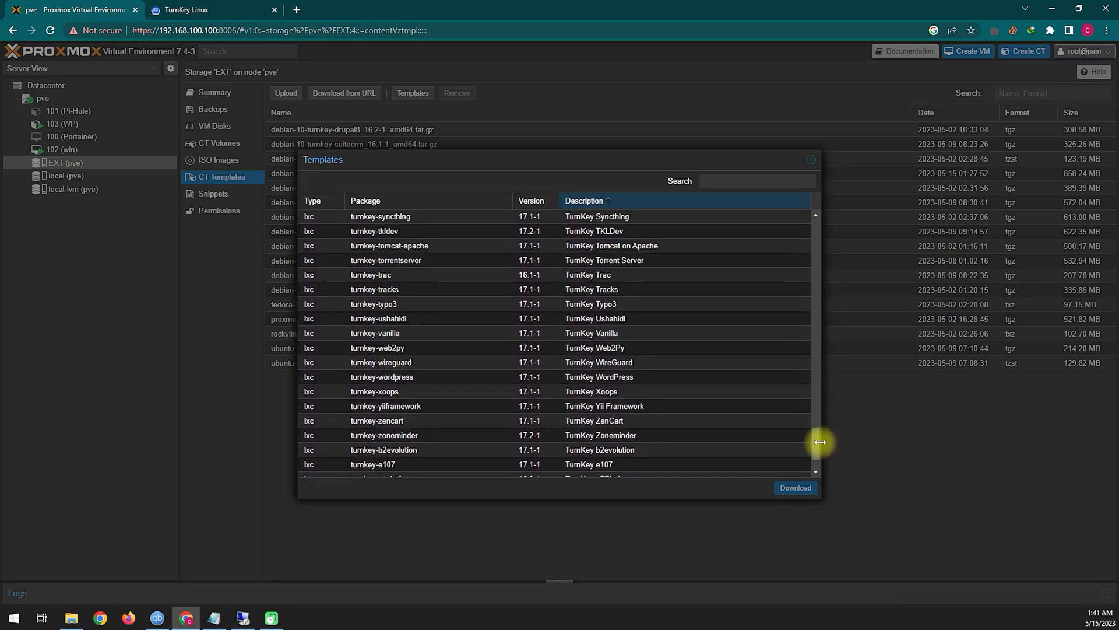
mouse_move(301, 384)
left_mouse_down()
mouse_move(595, 387)
mouse_move(643, 375)
left_mouse_up()
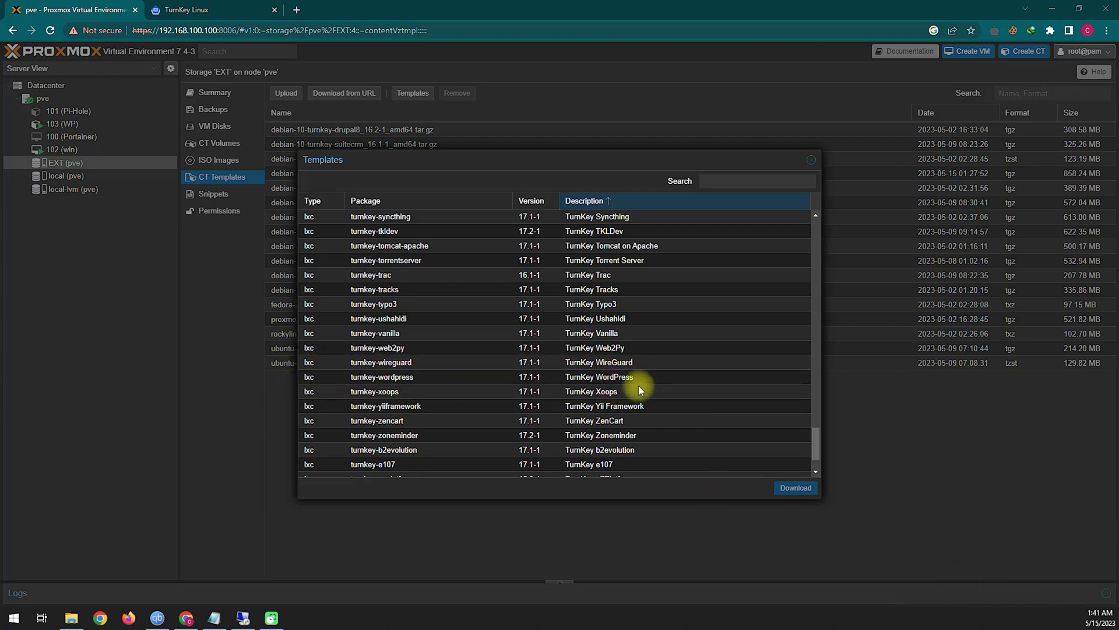
left_click(583, 378)
left_click_drag(765, 508, 824, 474)
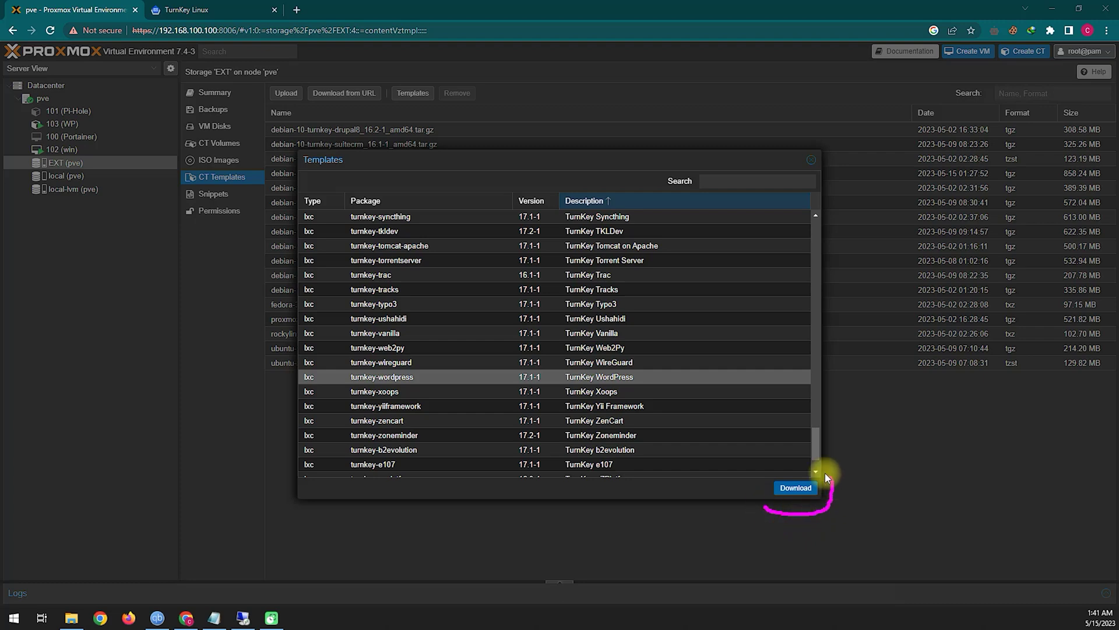
left_click(796, 487)
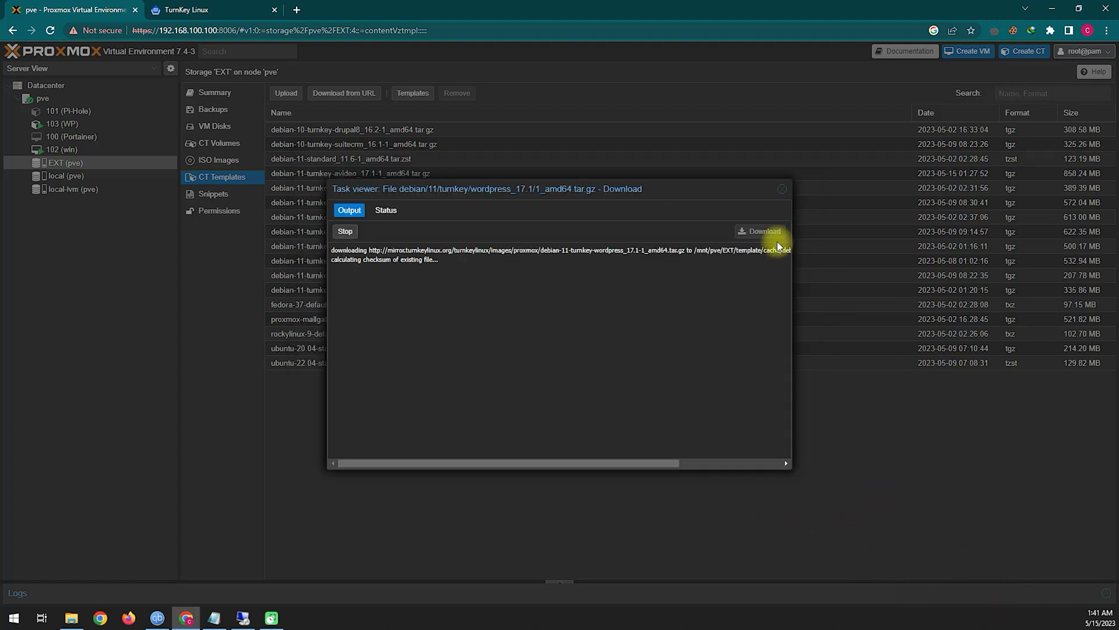
Step: Close the download task viewer and check debian-11-turnkey-wordpress_17.1-1_amd64.tar.gz in EXT's templates
left_click(781, 190)
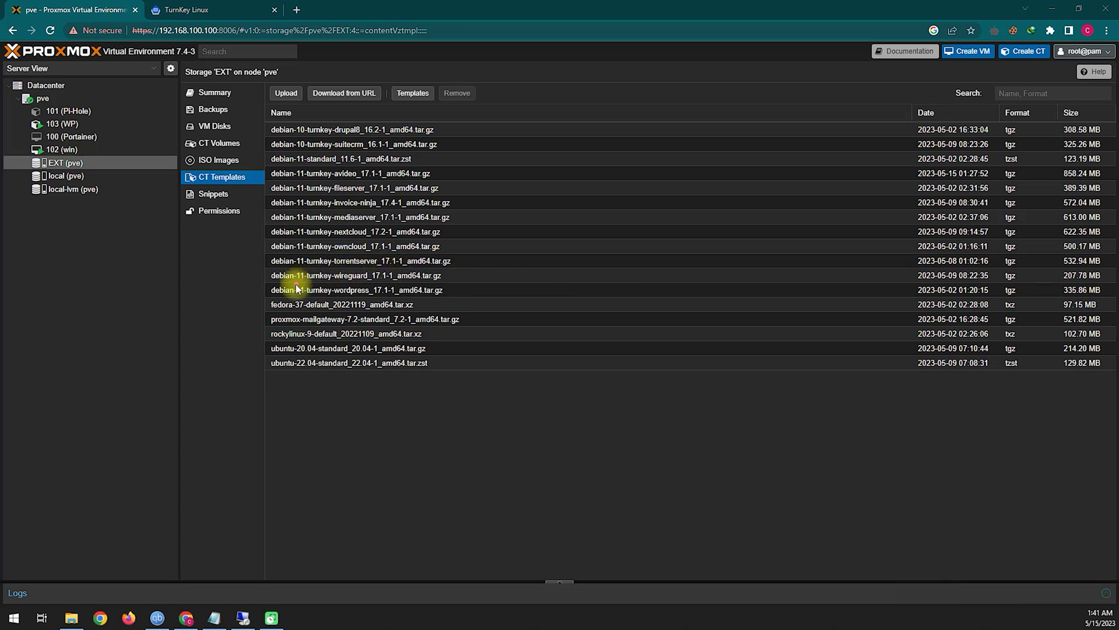
mouse_move(268, 299)
left_mouse_down()
mouse_move(406, 304)
mouse_move(449, 290)
mouse_move(289, 282)
left_mouse_up()
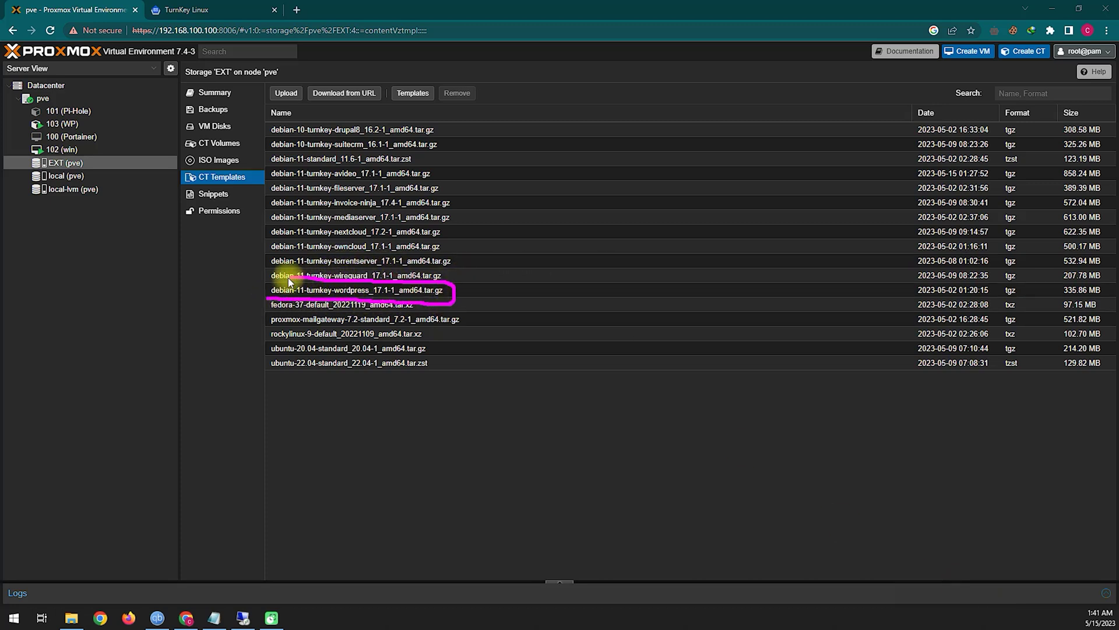
left_click_drag(1030, 71, 1035, 141)
Step: Begin container 104 with hostname Wordpress and the root password entered and confirmed
left_click(1009, 591)
left_click(1028, 58)
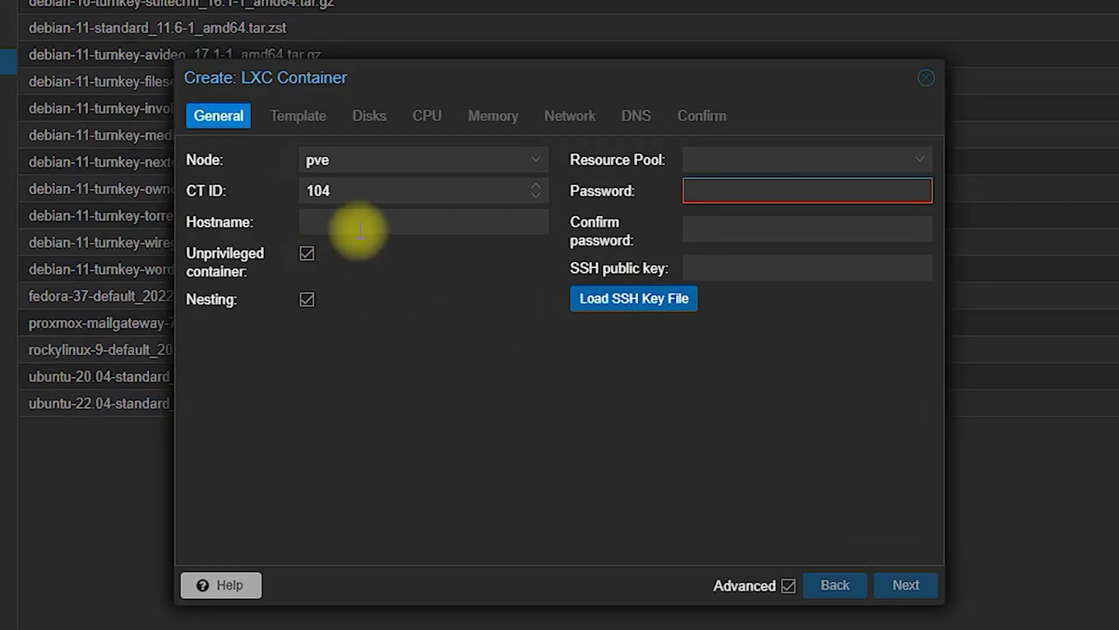
left_click(376, 222)
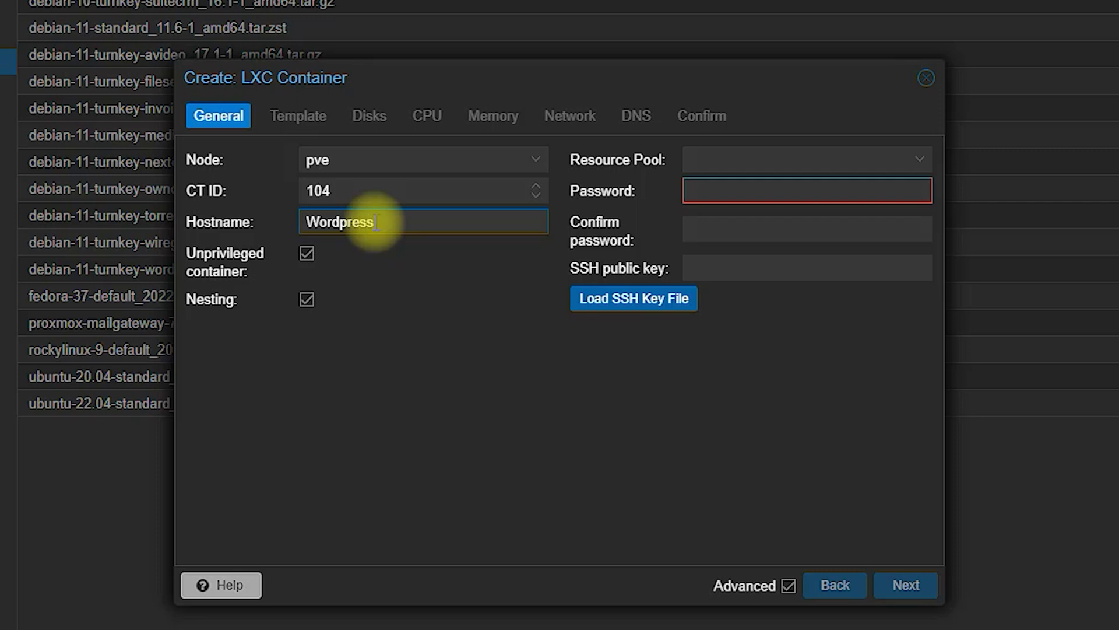
left_click(784, 196)
type("••")
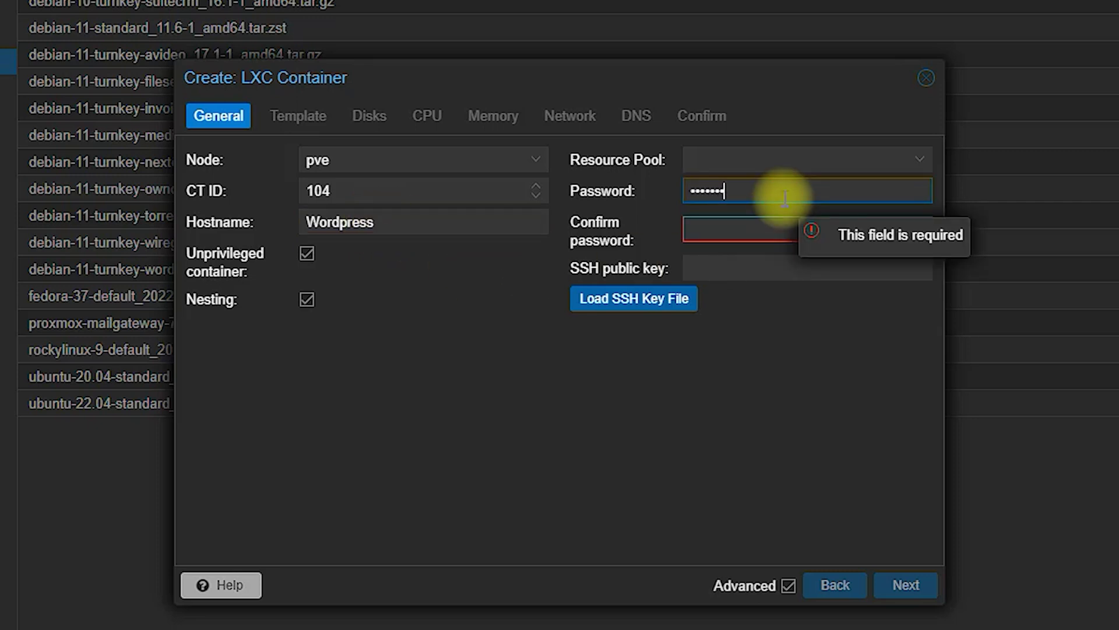
left_click(757, 231)
type("••••••••")
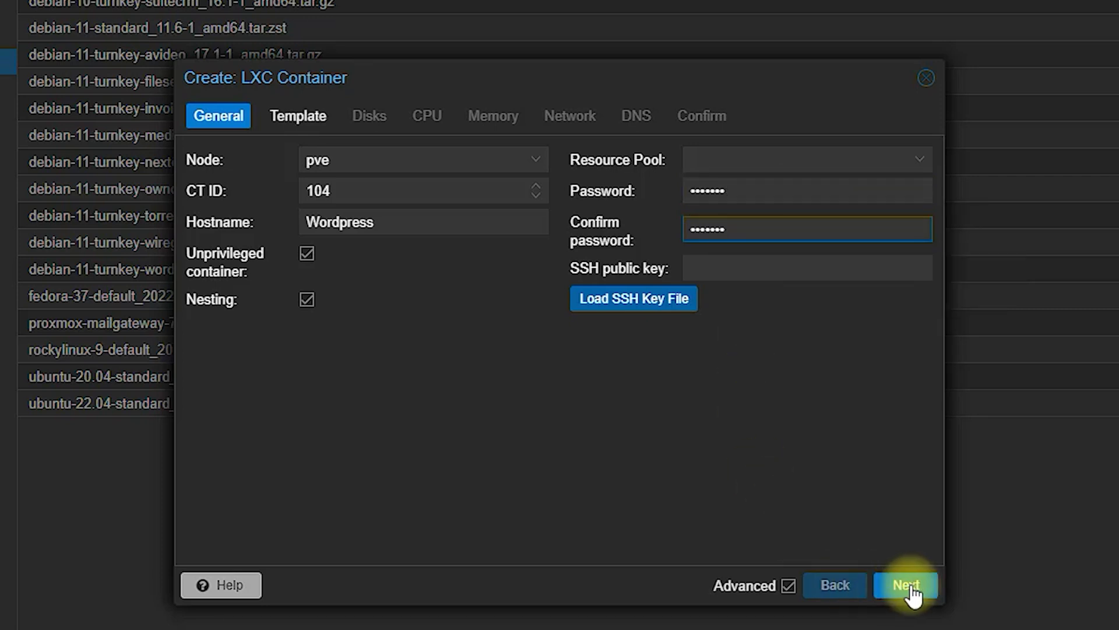
left_click(907, 585)
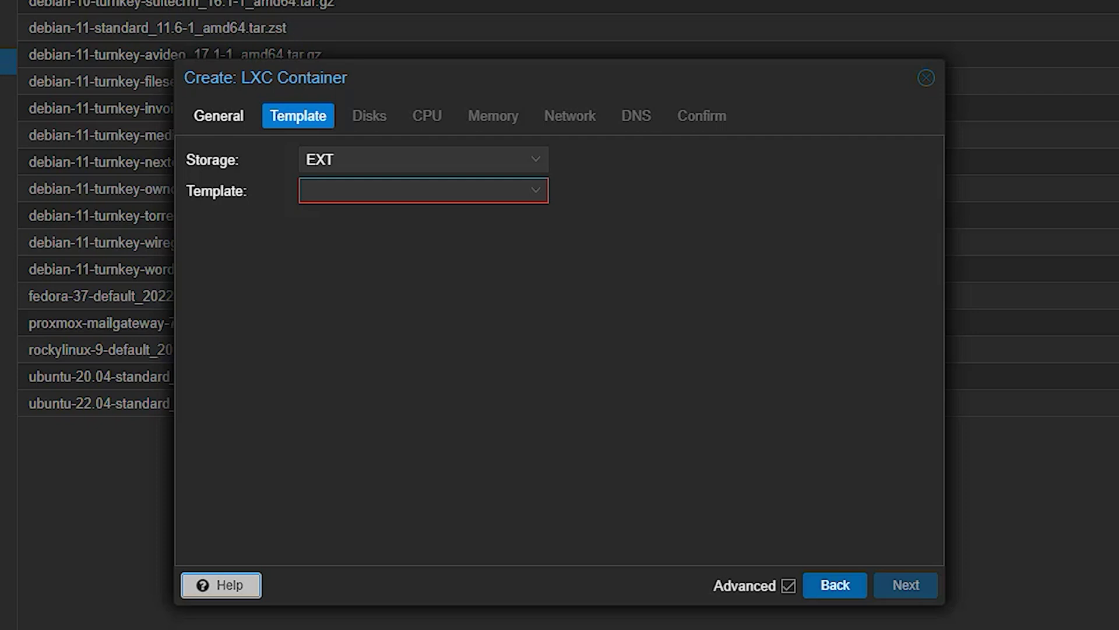
Step: Choose debian-11-turnkey-wordpress_17.1-1_amd64.tar.gz as the container template
mouse_move(301, 238)
left_mouse_down()
mouse_move(594, 194)
mouse_move(249, 182)
left_mouse_up()
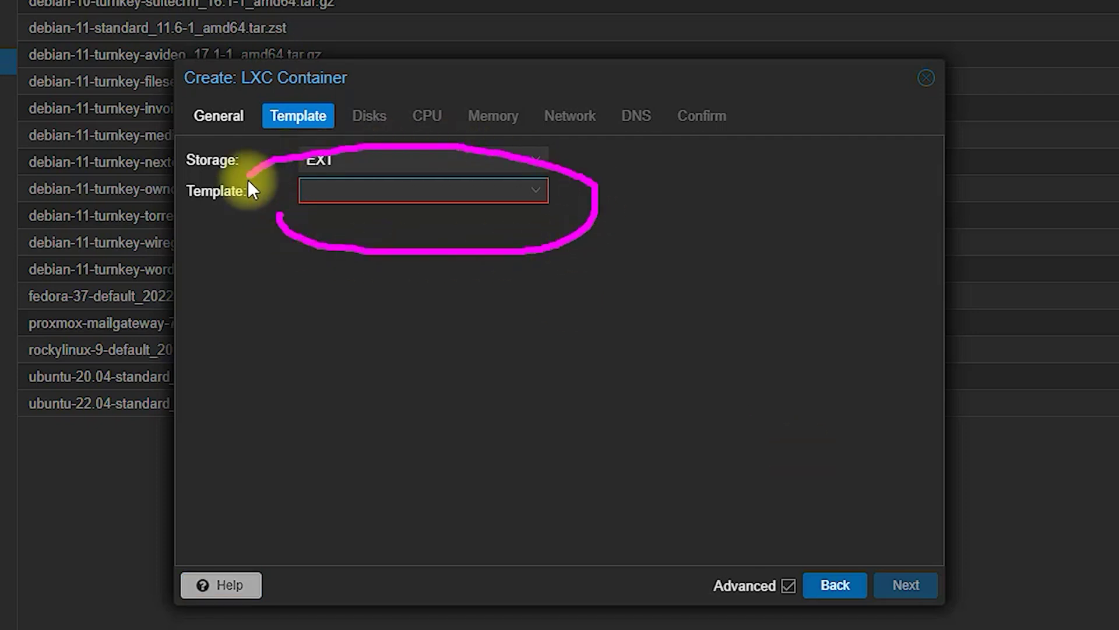
left_click(528, 191)
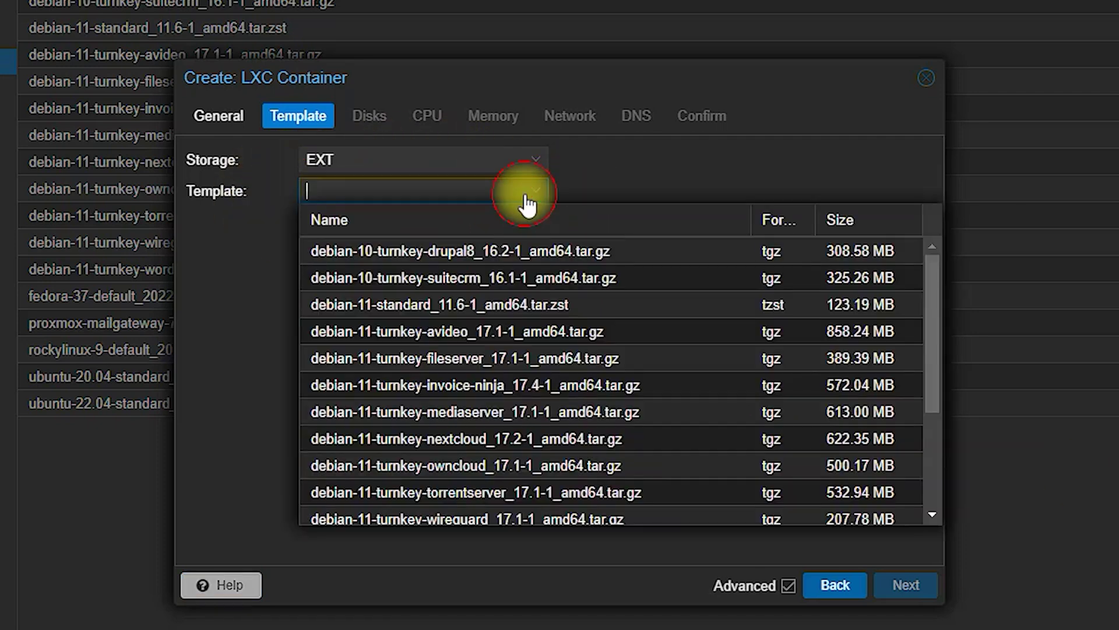
left_click(934, 516)
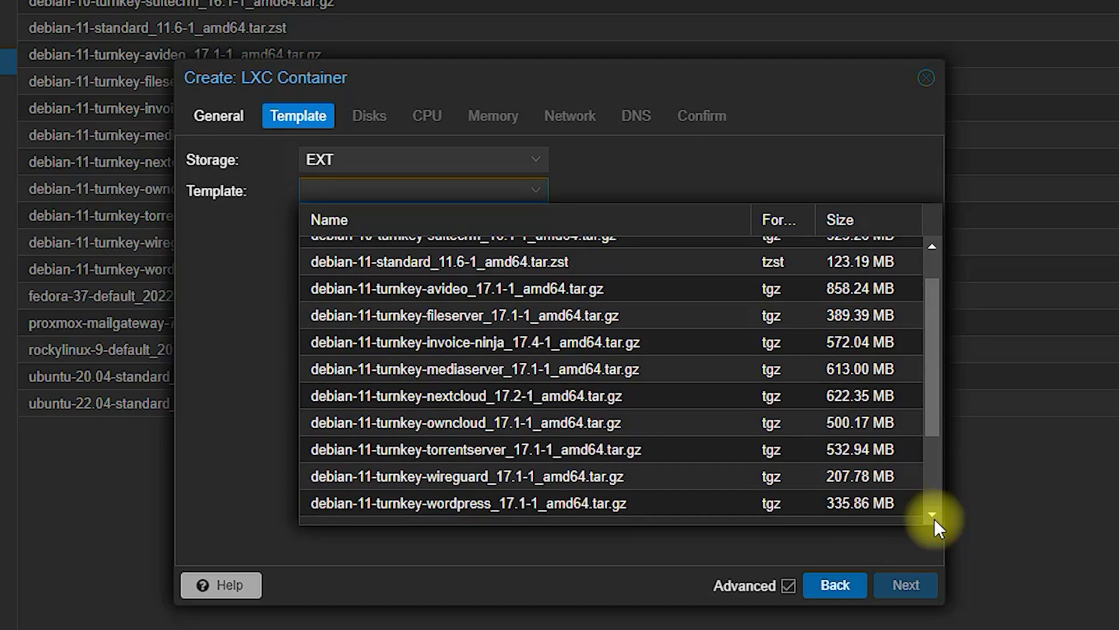
left_click(586, 499)
left_click(904, 586)
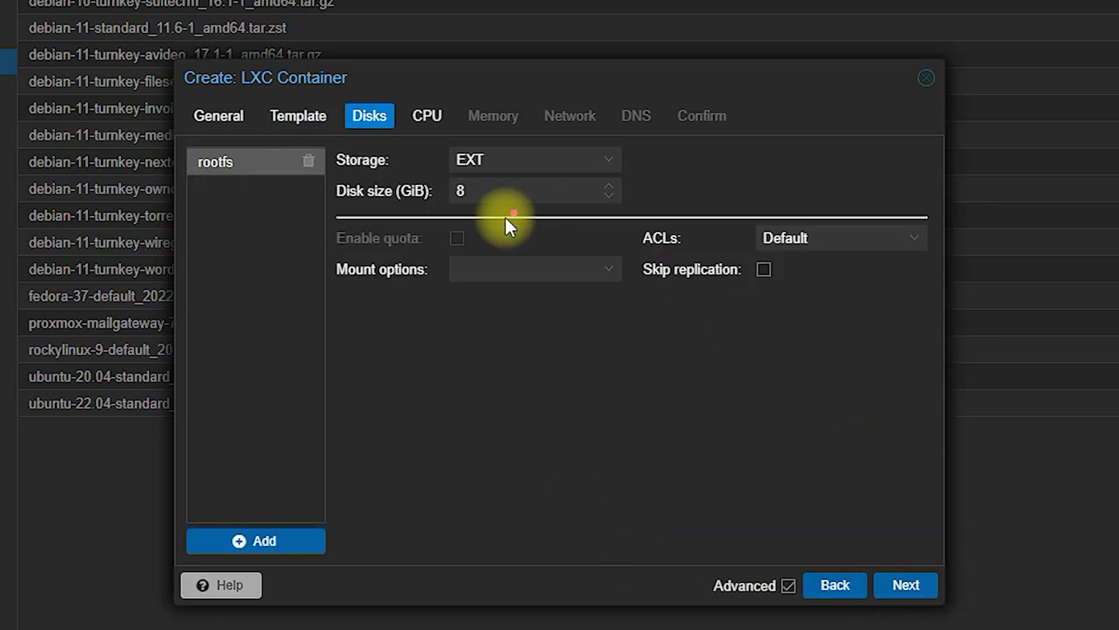
Step: Keep the root disk at 8 GiB on EXT storage and continue
mouse_move(485, 214)
left_mouse_down()
mouse_move(642, 179)
mouse_move(420, 182)
left_mouse_up()
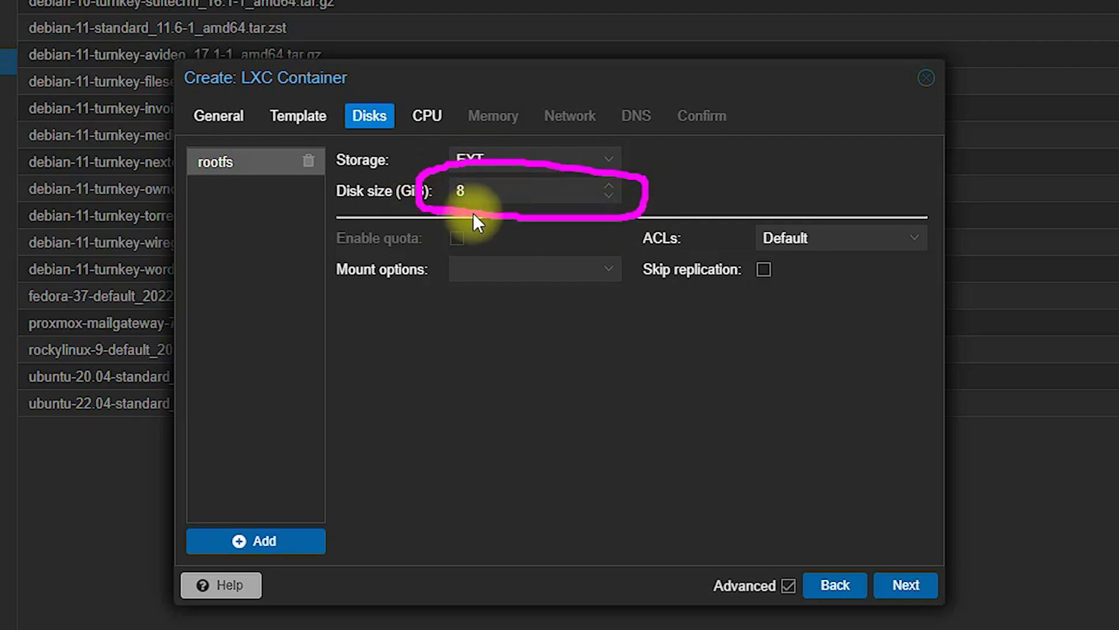
key("Escape")
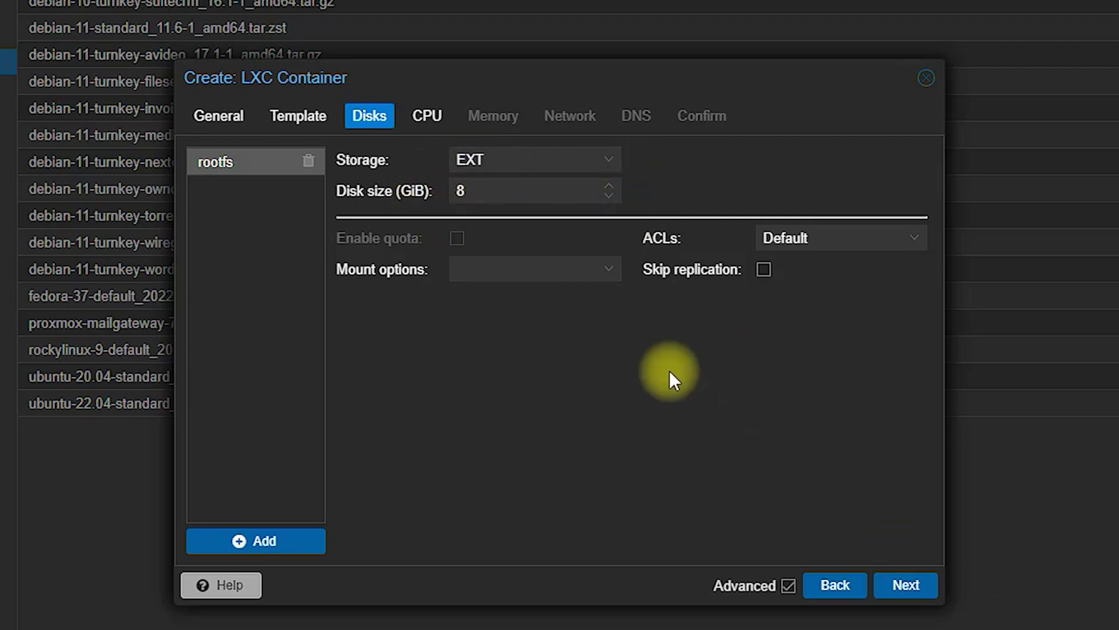
left_click(905, 586)
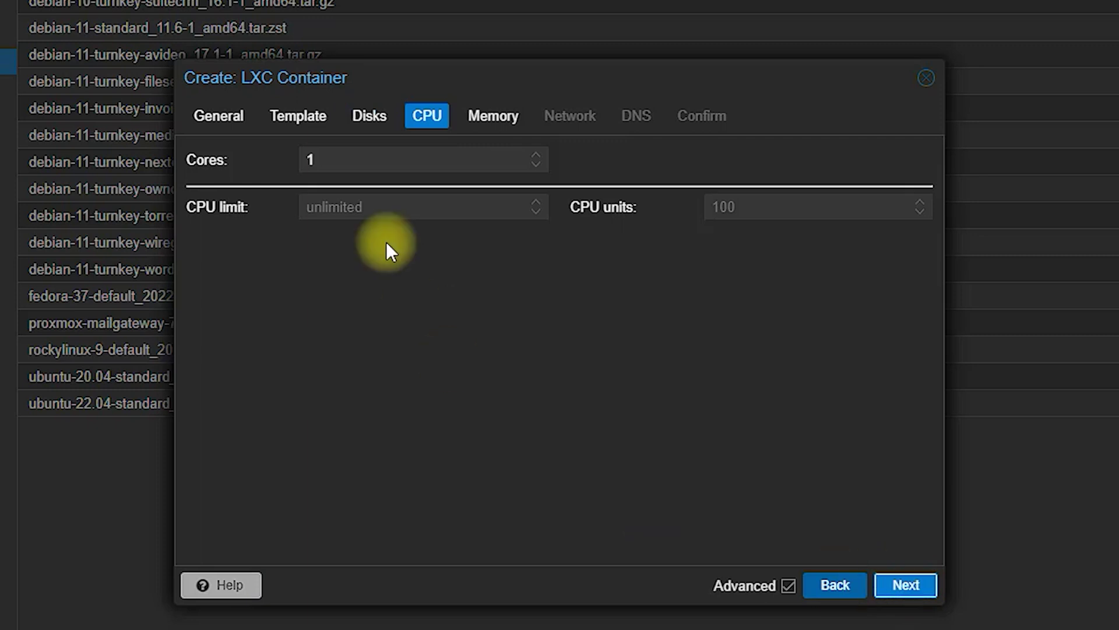
Step: Keep 1 CPU core and accept 512 MiB memory and 512 MiB swap
left_click(905, 585)
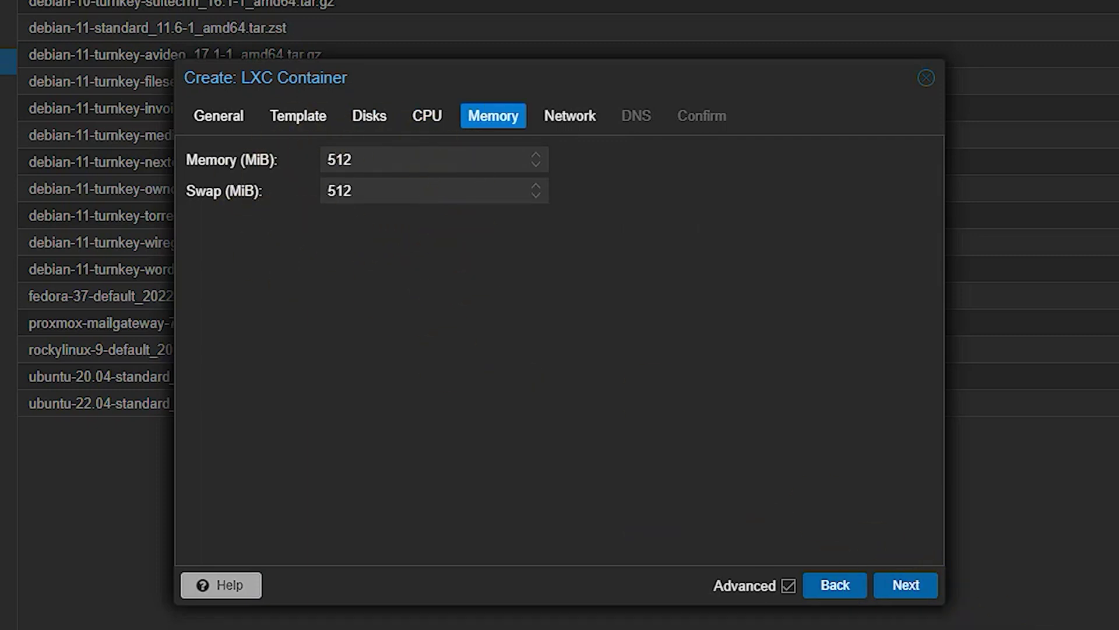
left_click_drag(295, 212, 552, 200)
left_click_drag(315, 153, 350, 250)
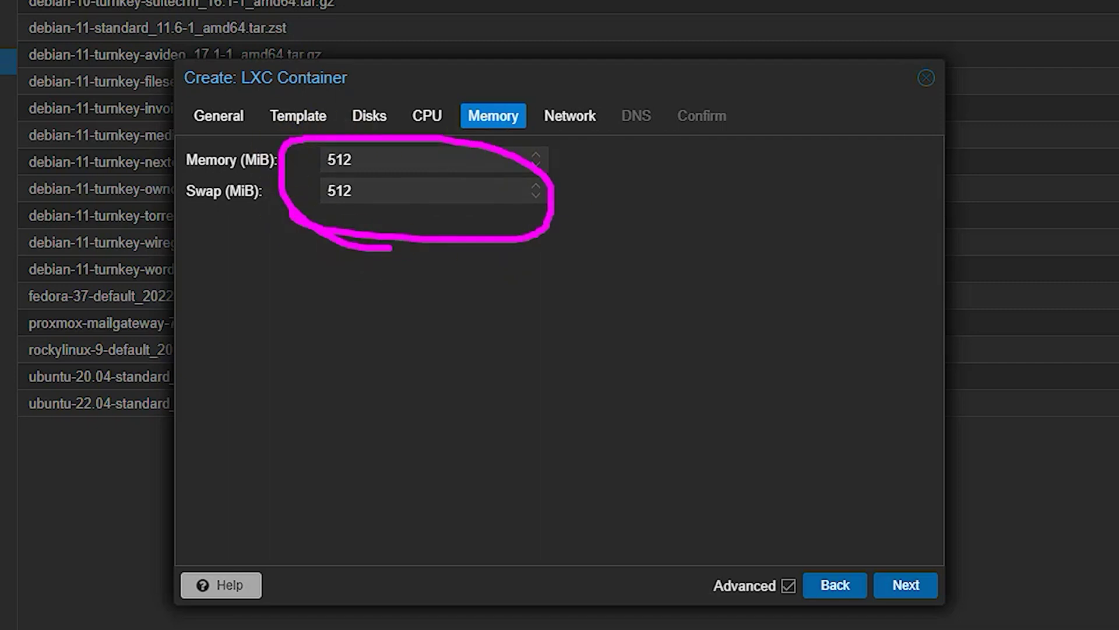
left_click(909, 586)
Step: Set static IPv4 192.168.100.166/24 and paste 192.168.100.1 as the IPv4 gateway
left_click(761, 192)
type("192.168.100.166/")
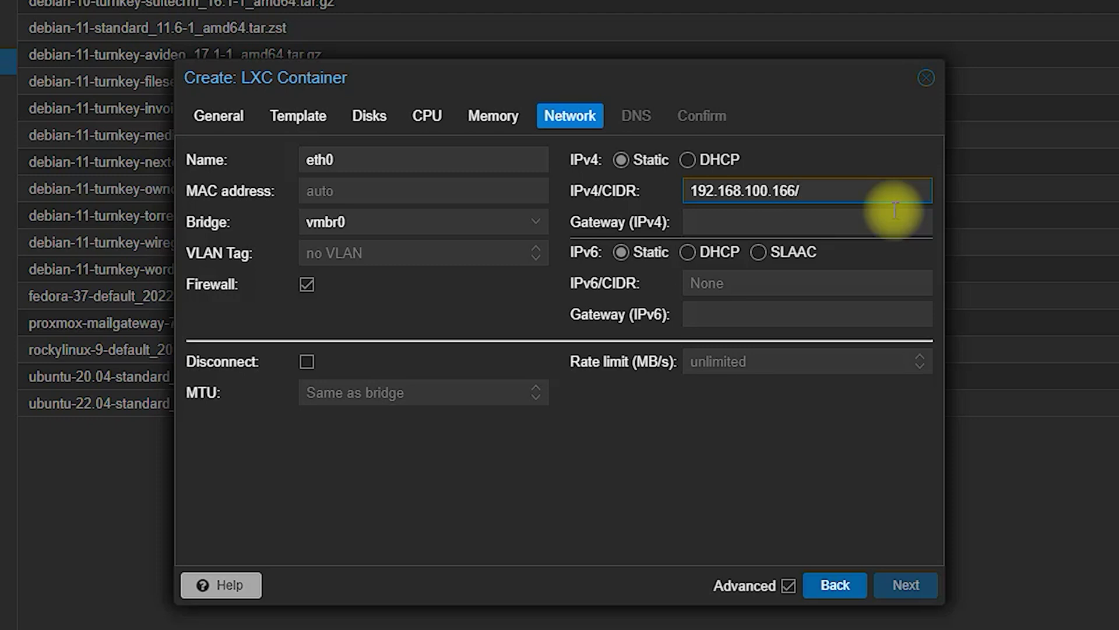
type("4")
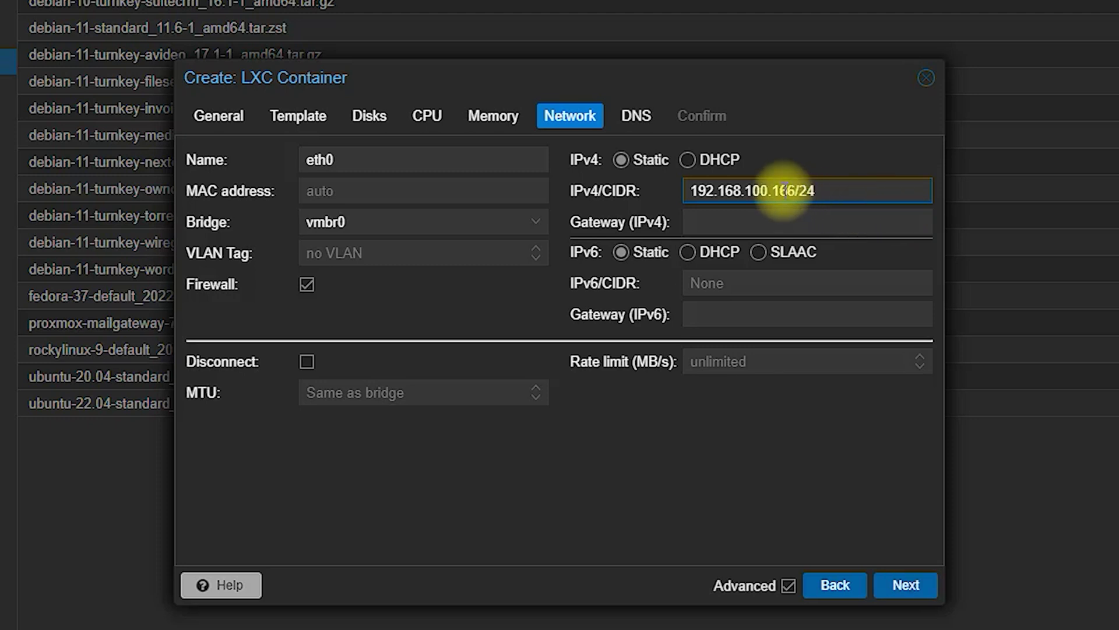
left_click_drag(780, 190, 532, 191)
key("ctrl+c")
left_click(700, 222)
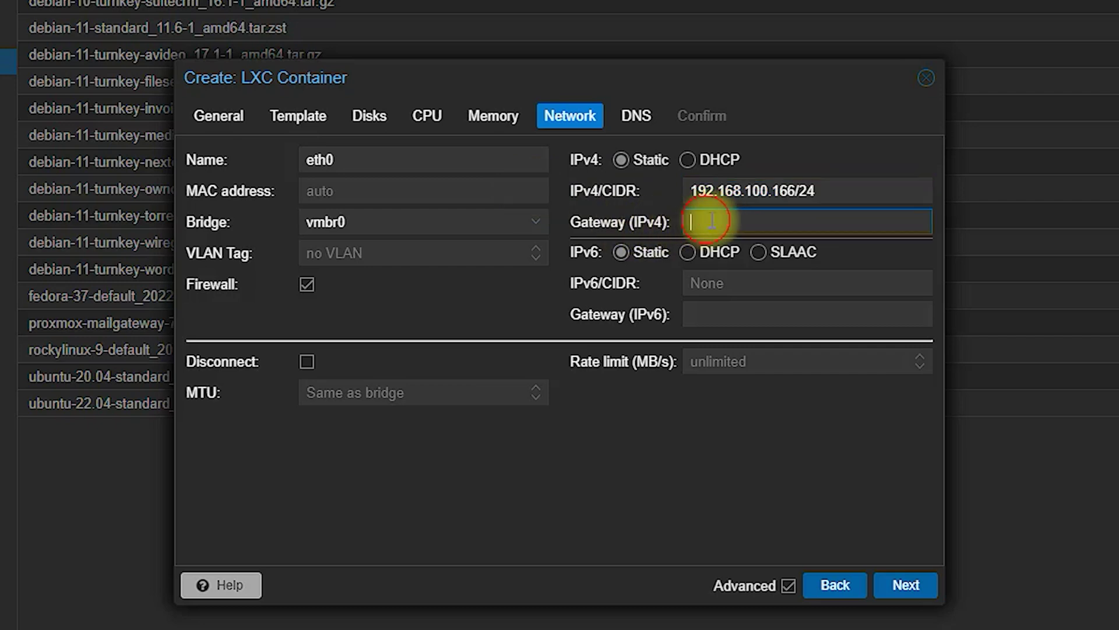
key("ctrl+v")
left_click(909, 588)
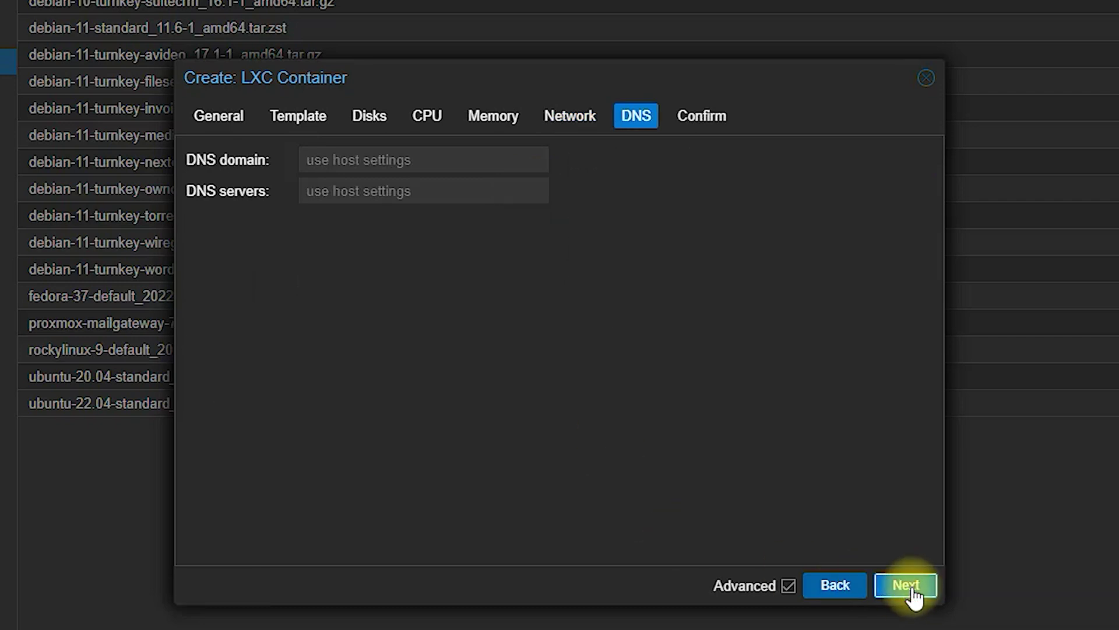
Step: Keep host DNS settings, review the summary and finish creating container 104
left_click(913, 590)
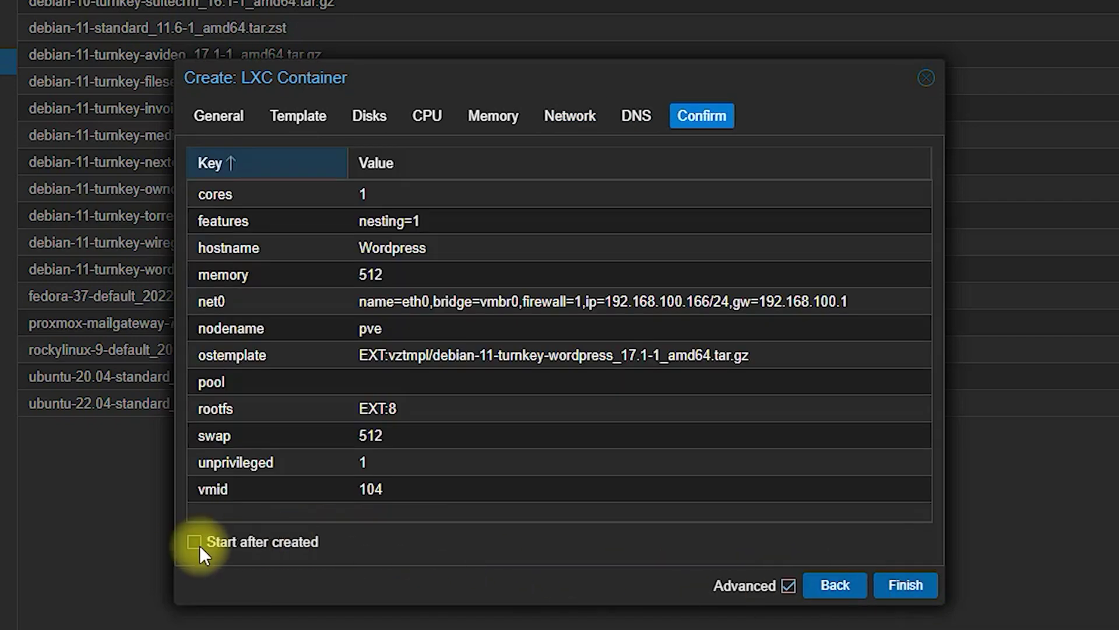
left_click(903, 586)
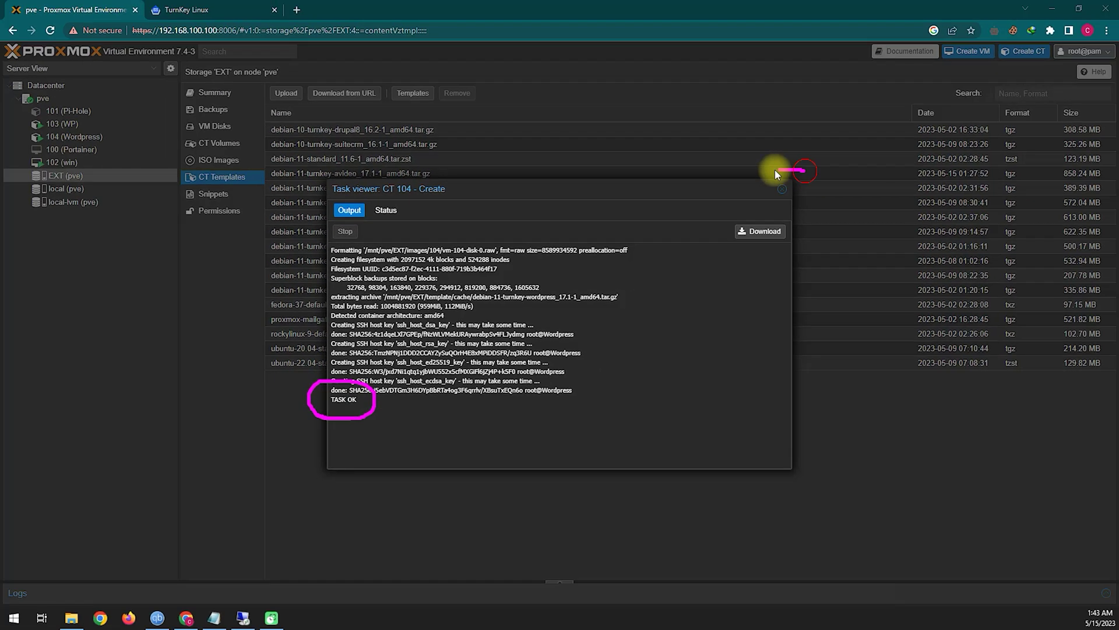
Step: Close the finished creation task log and show the Summary of container 104 (Wordpress)
left_click(782, 189)
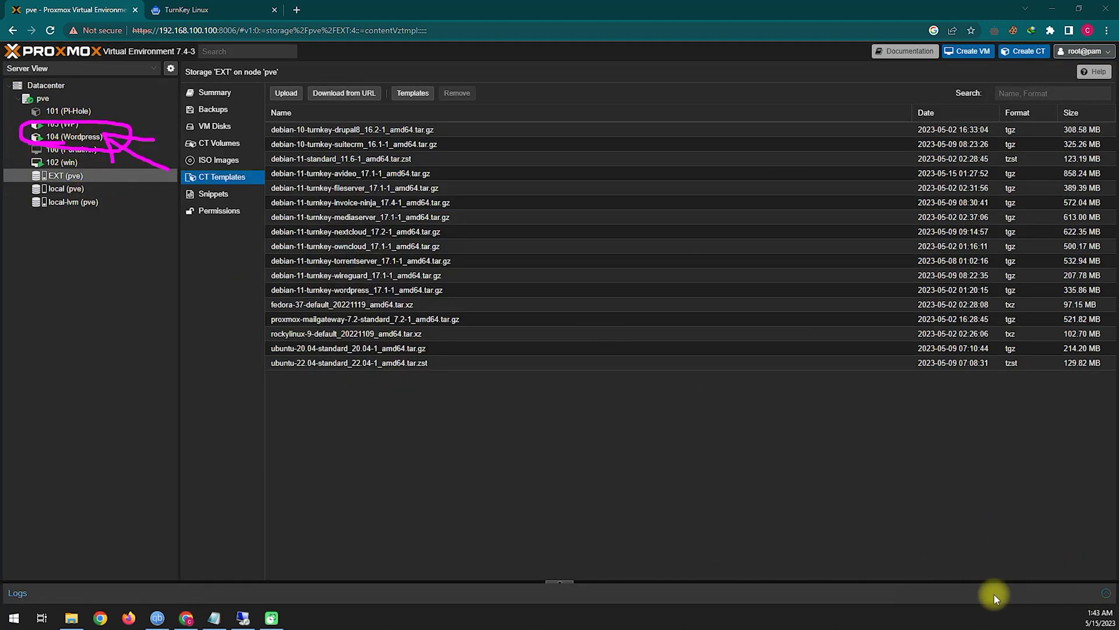
left_click(102, 137)
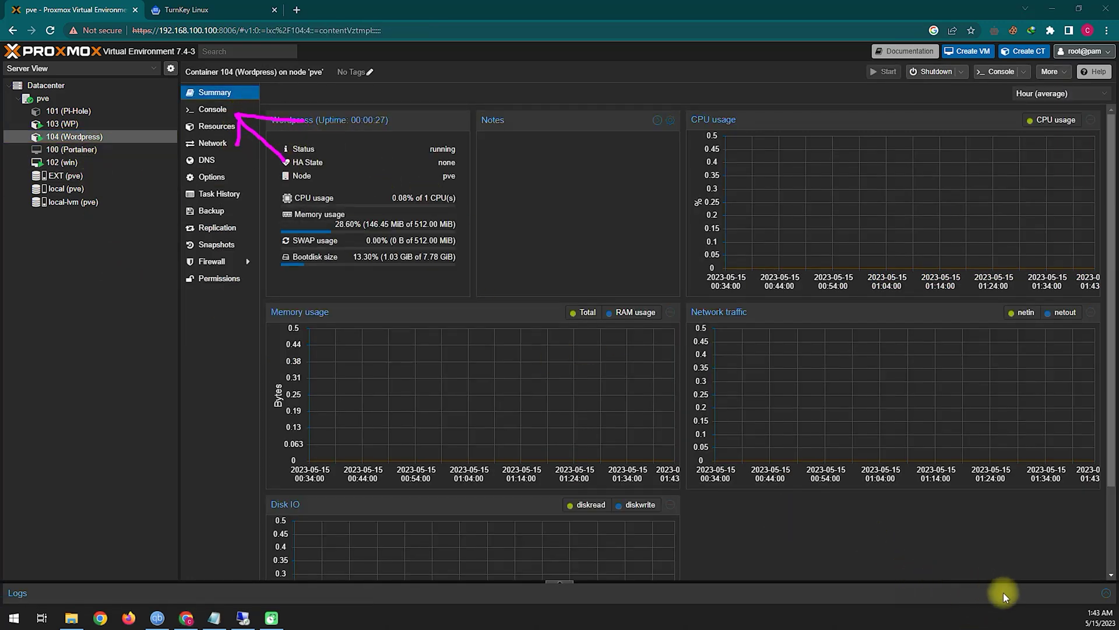
Step: In container 104's console, try a 'cls' login, then log in as root
left_click(217, 110)
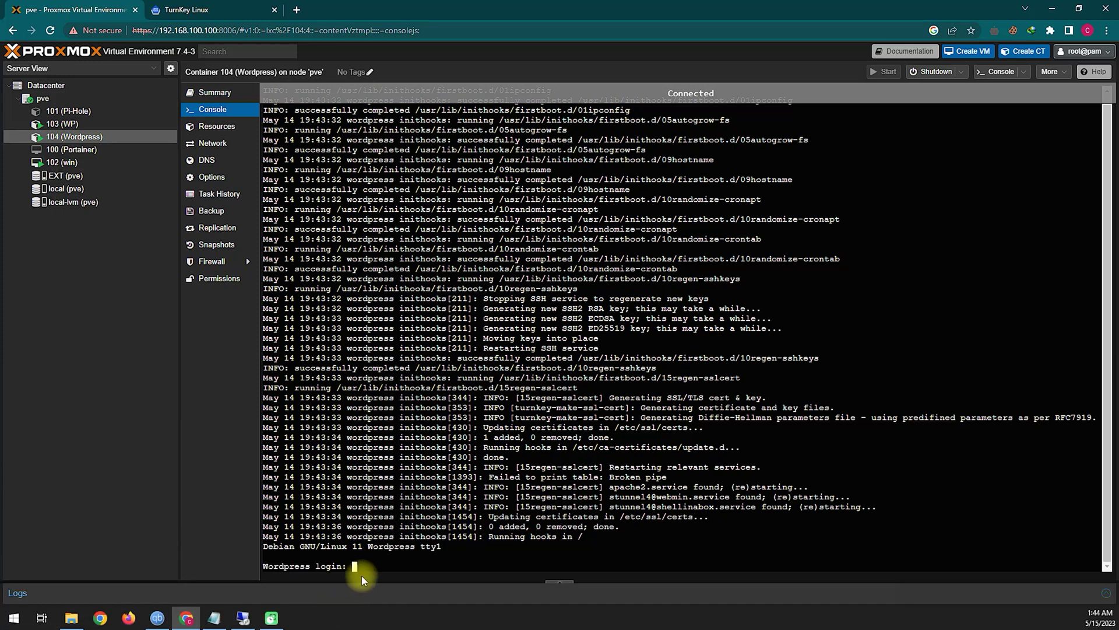
type("cl")
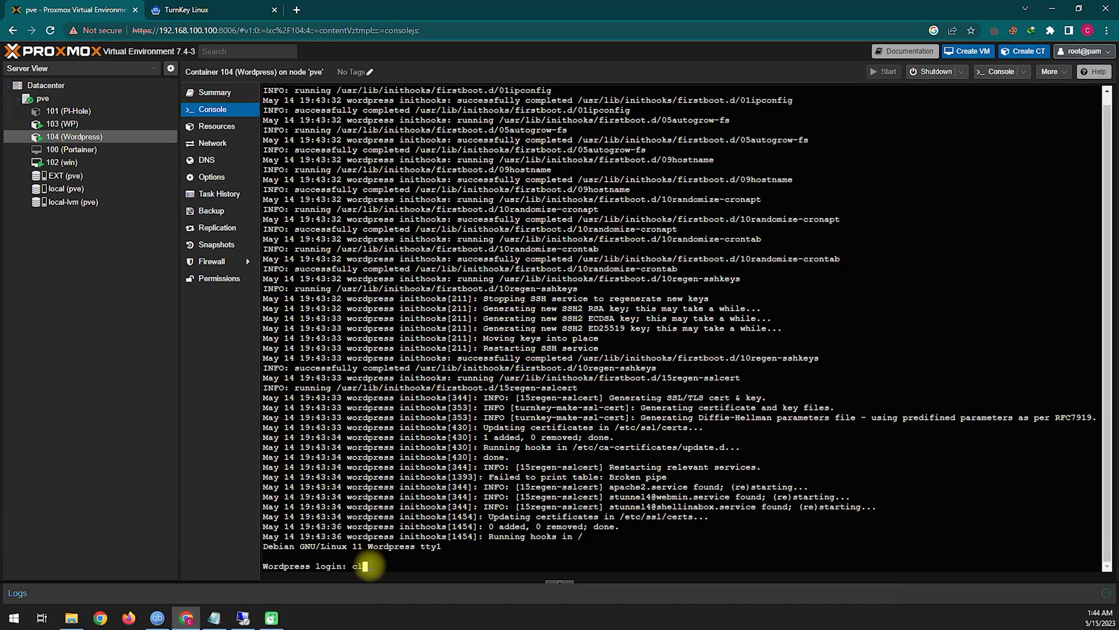
type("s")
key("Return")
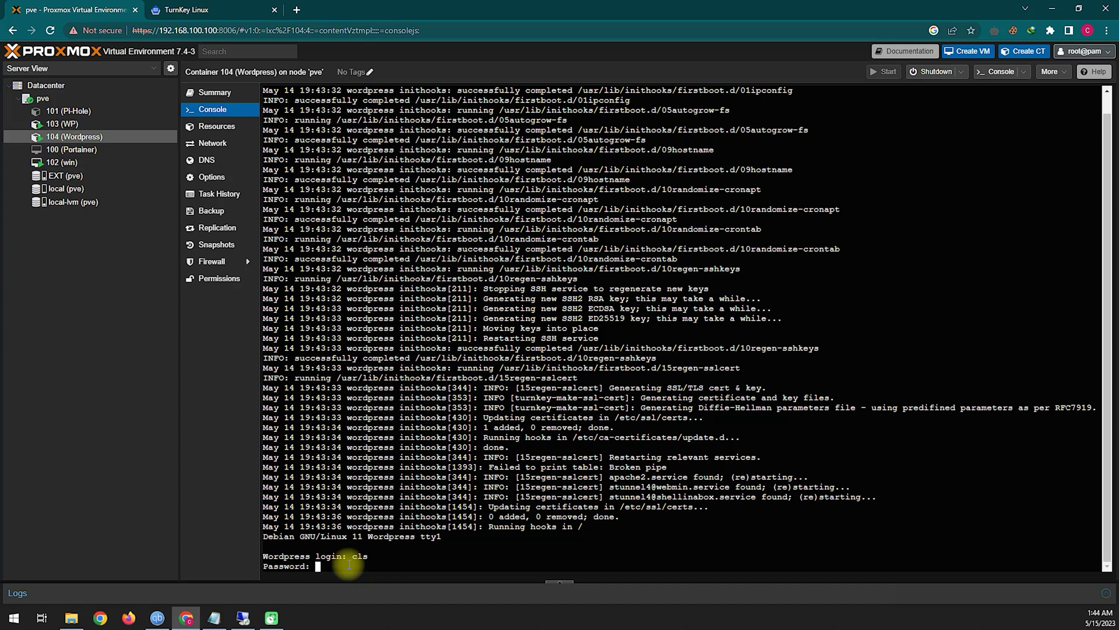
key("Return")
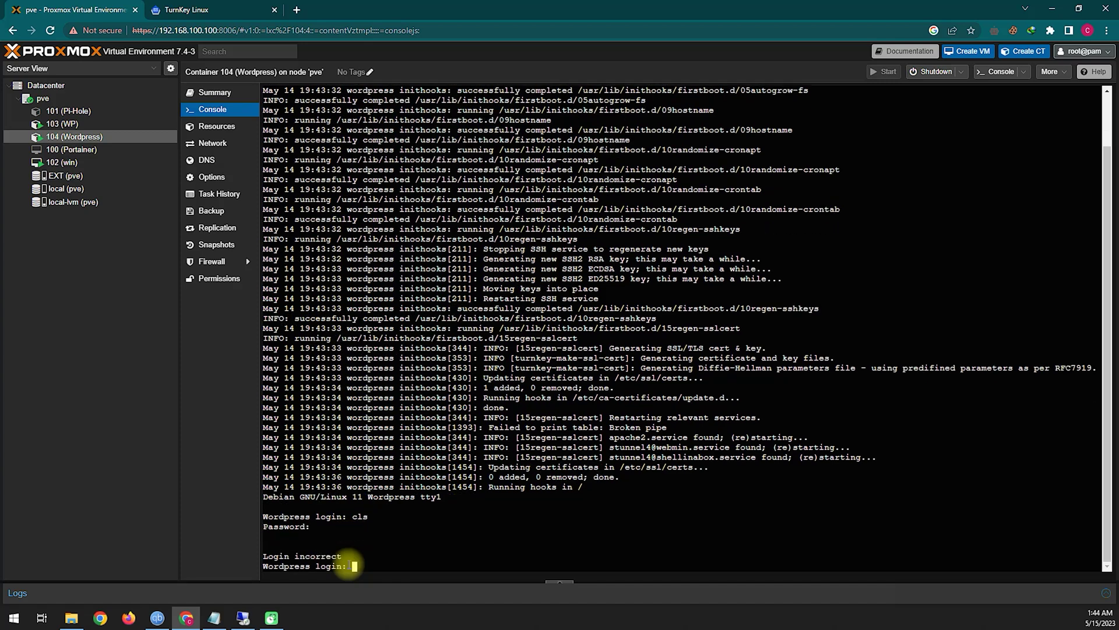
key("Return")
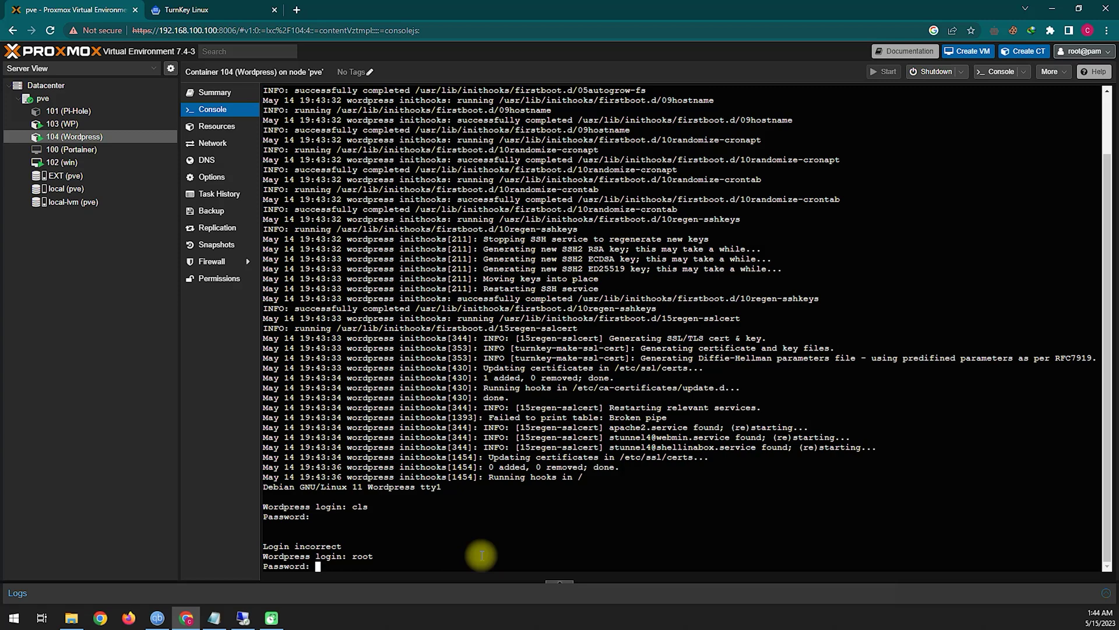
key("Return")
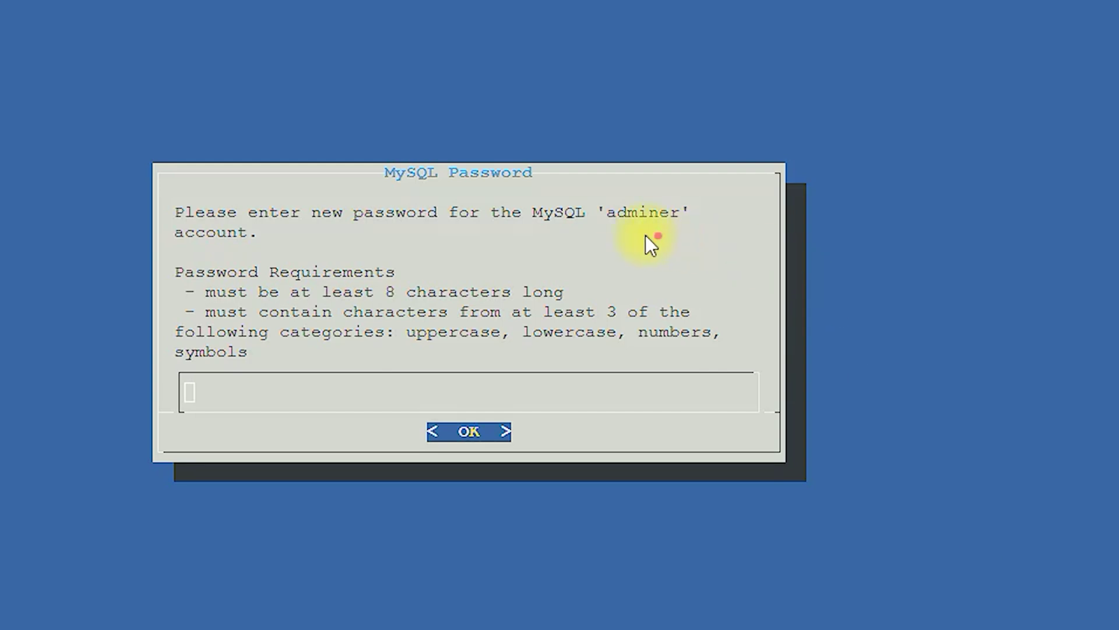
Step: Enter and confirm a new password for the MySQL 'adminer' account
mouse_move(600, 229)
left_mouse_down()
mouse_move(718, 205)
mouse_move(587, 194)
left_mouse_up()
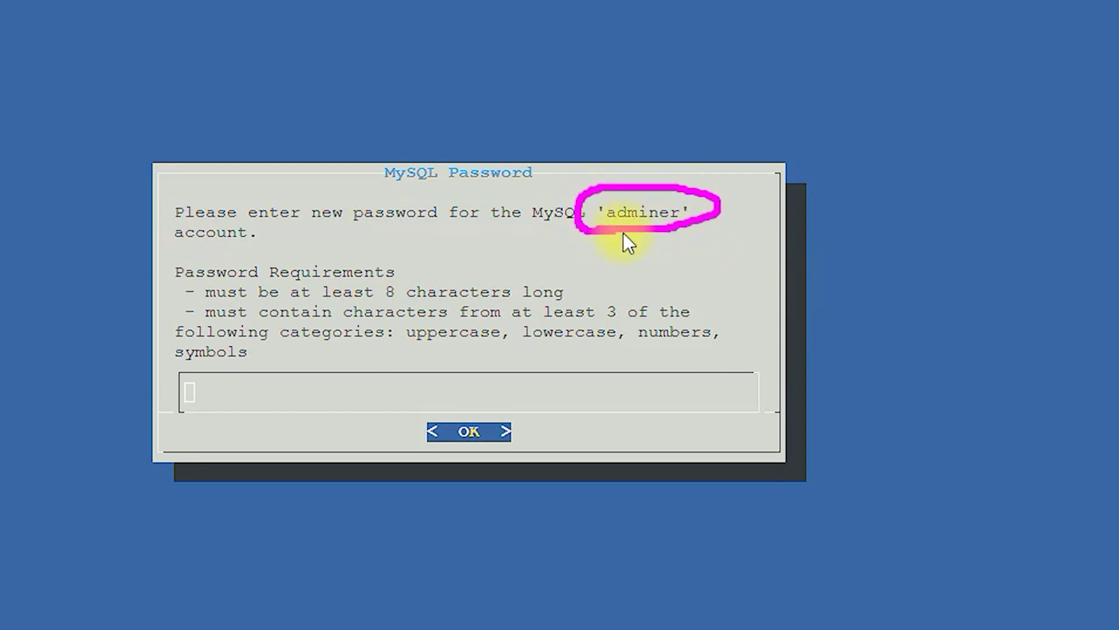
key("Escape")
left_click(227, 400)
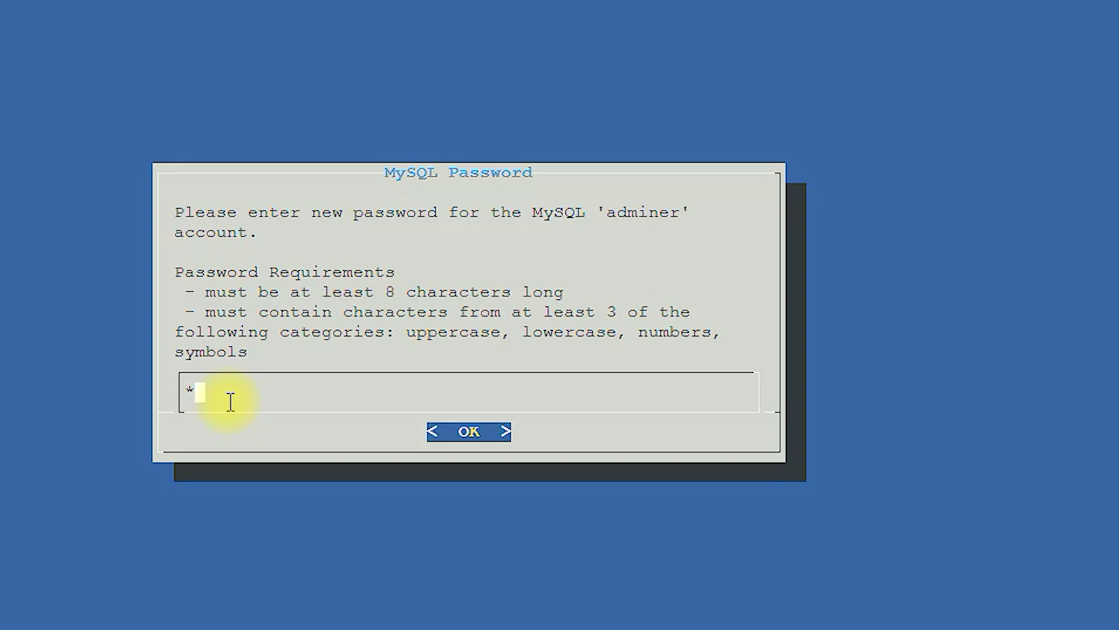
type("***********")
key("Return")
type("***********")
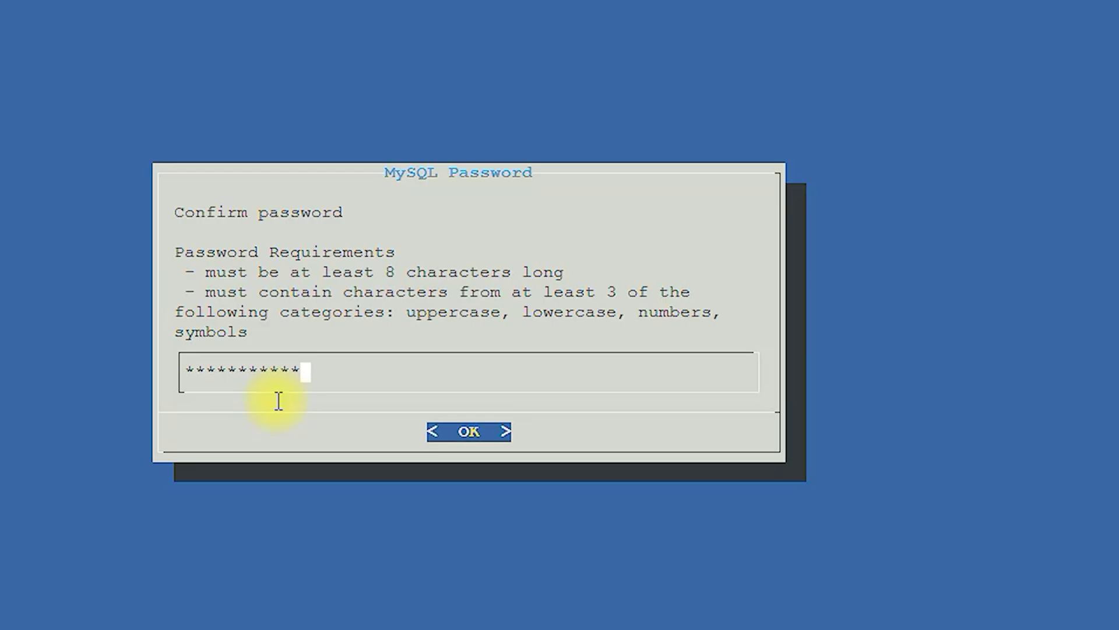
key("Return")
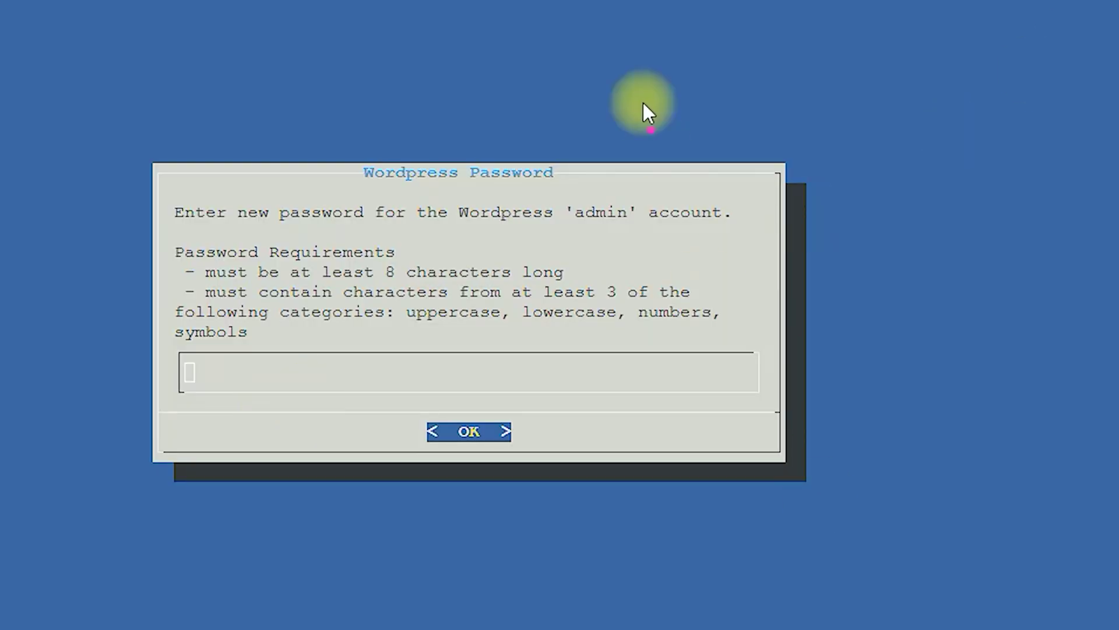
Step: Enter and confirm a new password for the WordPress 'admin' account
mouse_move(556, 221)
left_mouse_down()
mouse_move(640, 238)
mouse_move(574, 188)
mouse_move(563, 234)
mouse_move(586, 240)
left_mouse_up()
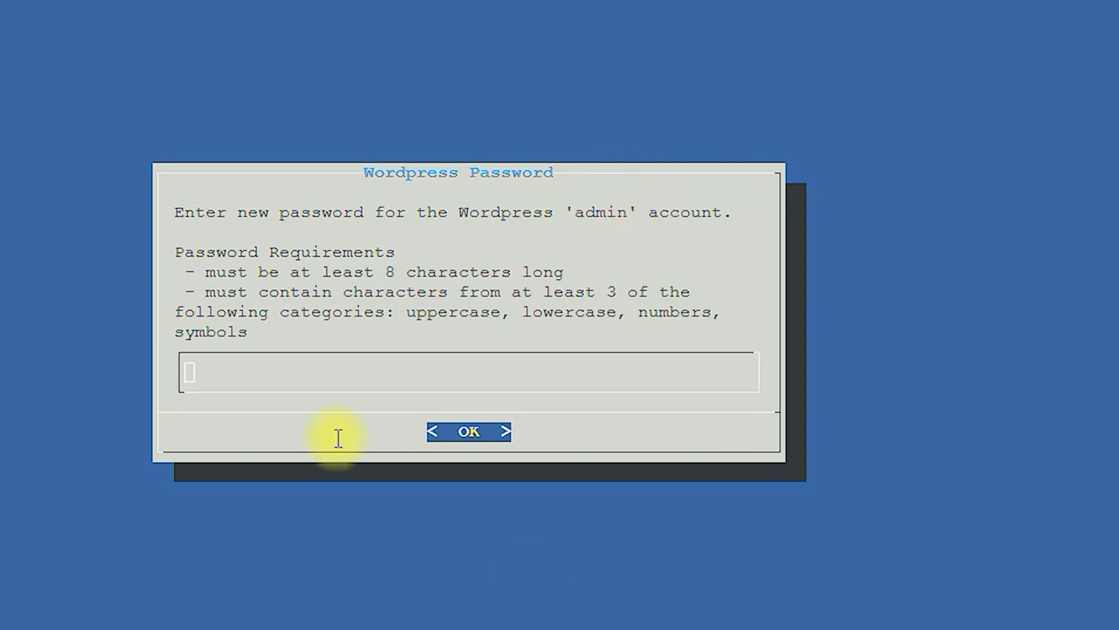
type("***********")
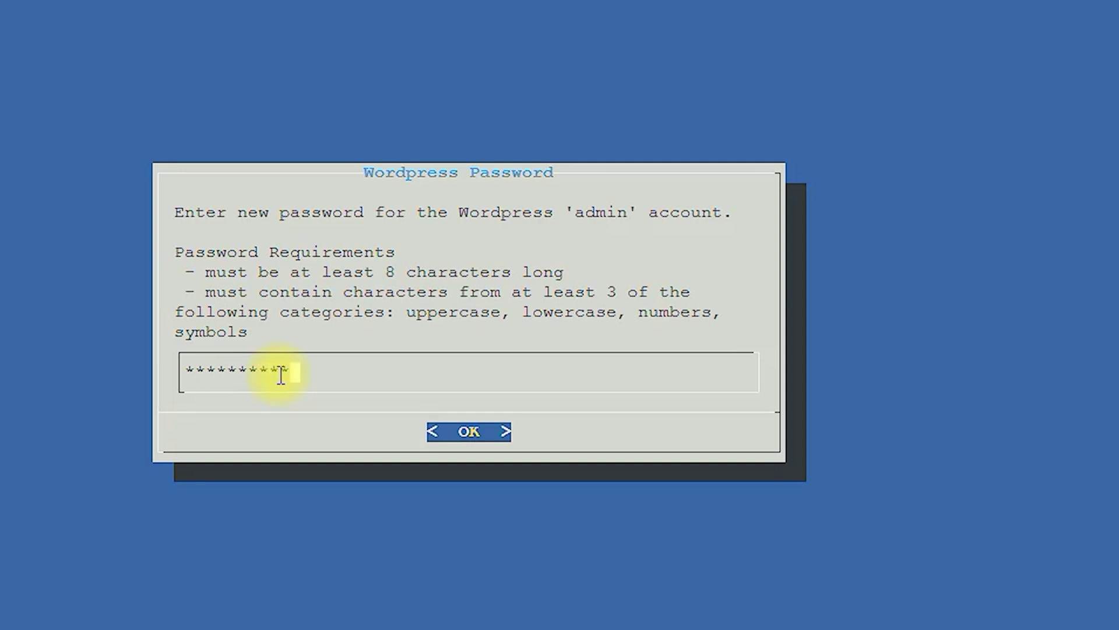
key("Return")
type("******")
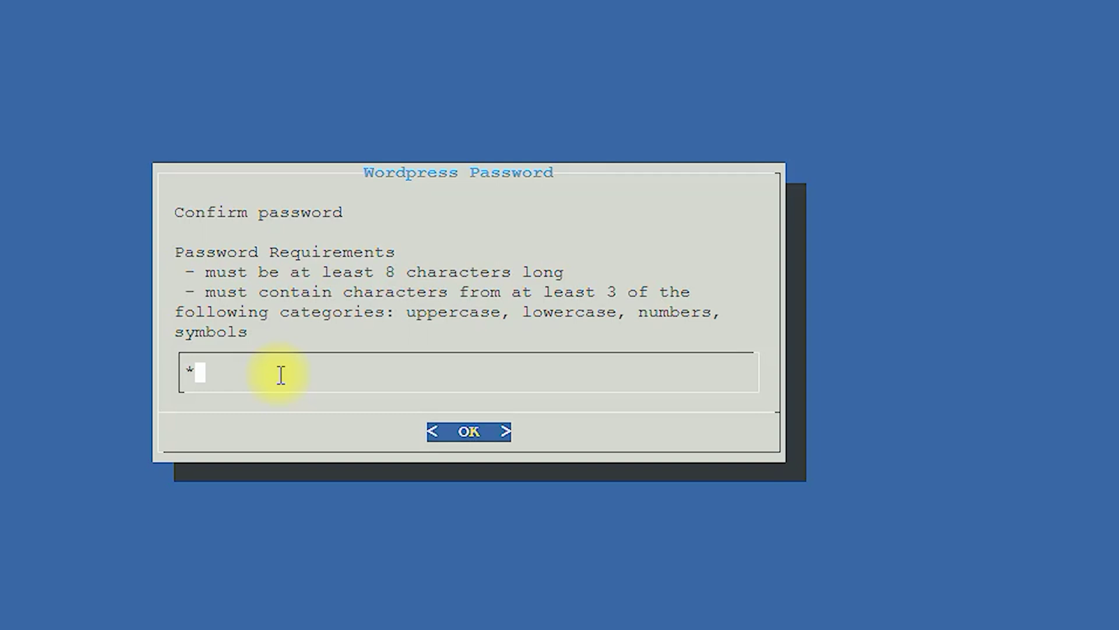
type("*****")
key("Return")
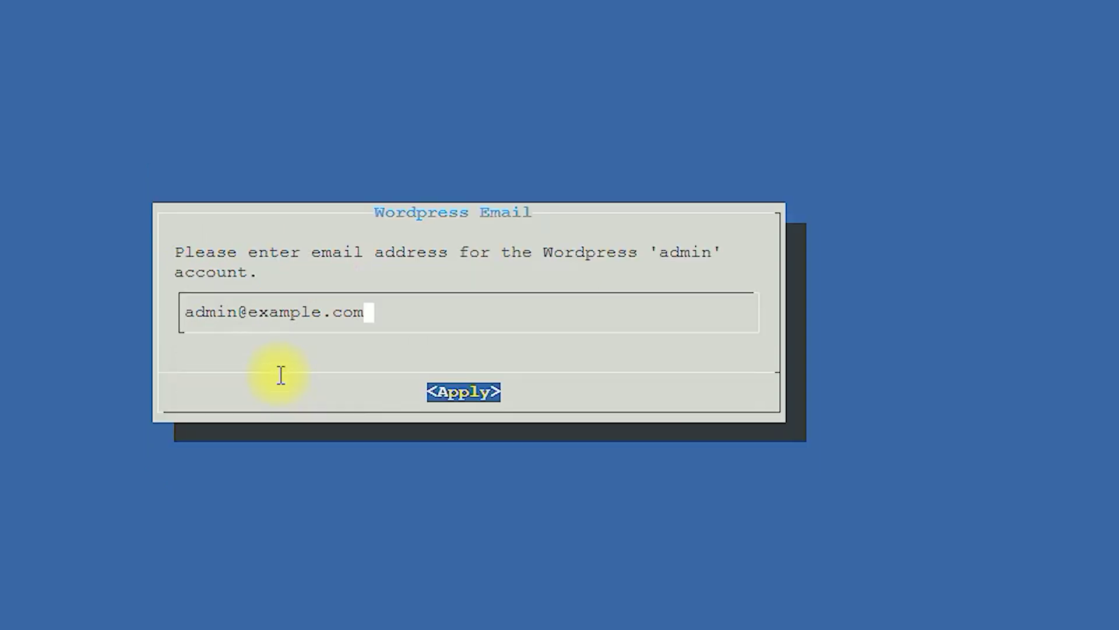
key("BackSpace")
key("BackSpace")
key("BackSpace")
key("BackSpace")
key("BackSpace")
key("BackSpace")
key("BackSpace")
key("BackSpace")
key("BackSpace")
key("BackSpace")
key("BackSpace")
key("BackSpace")
key("BackSpace")
key("BackSpace")
key("BackSpace")
key("BackSpace")
key("BackSpace")
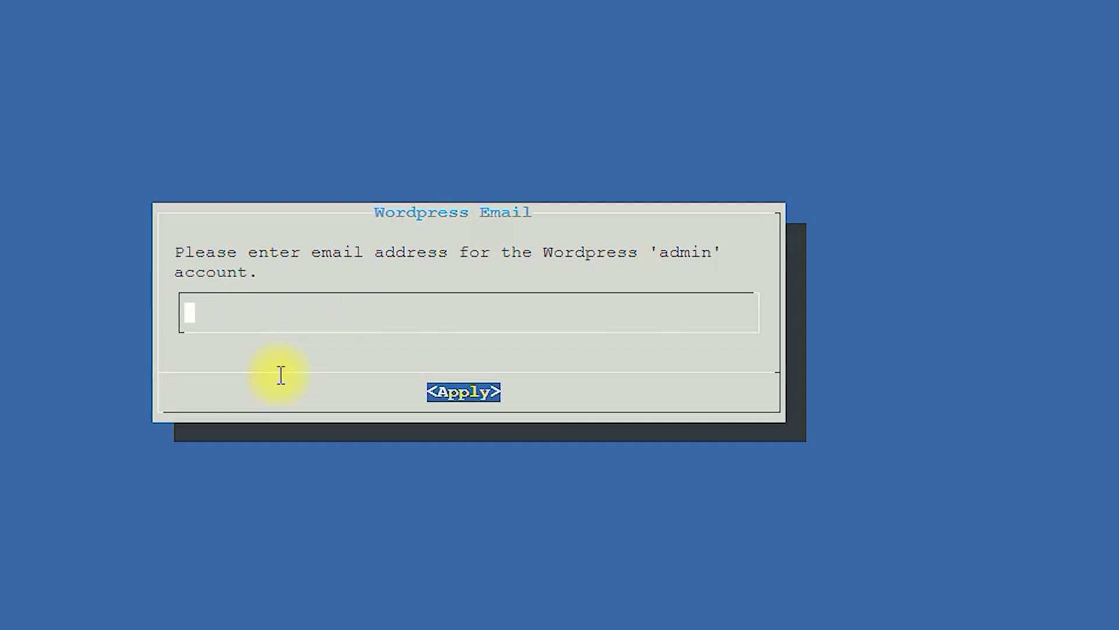
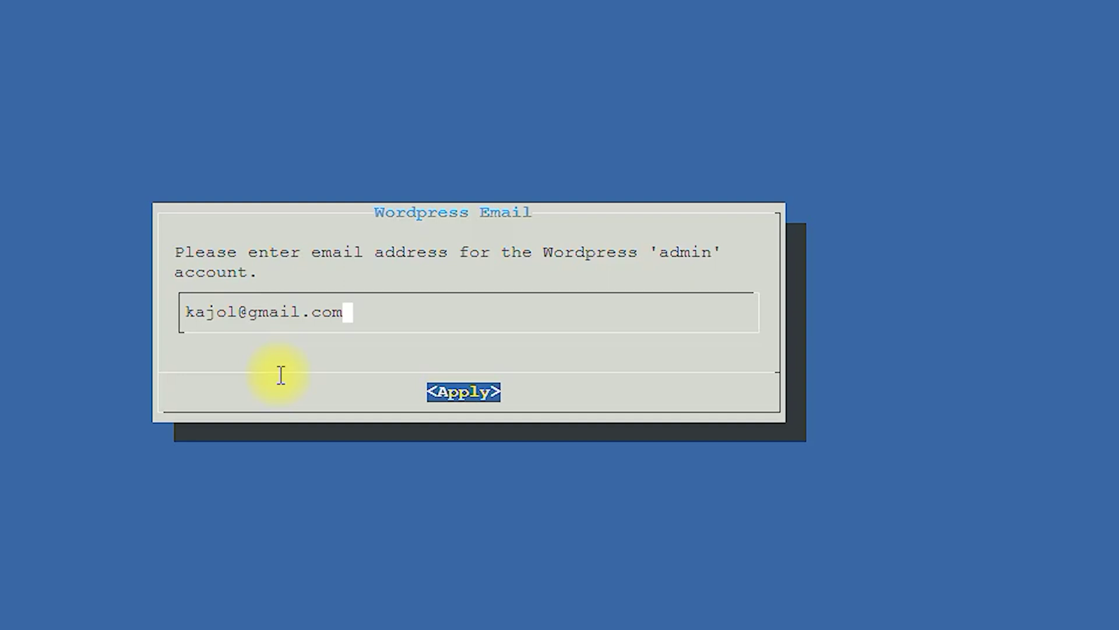
key("Return")
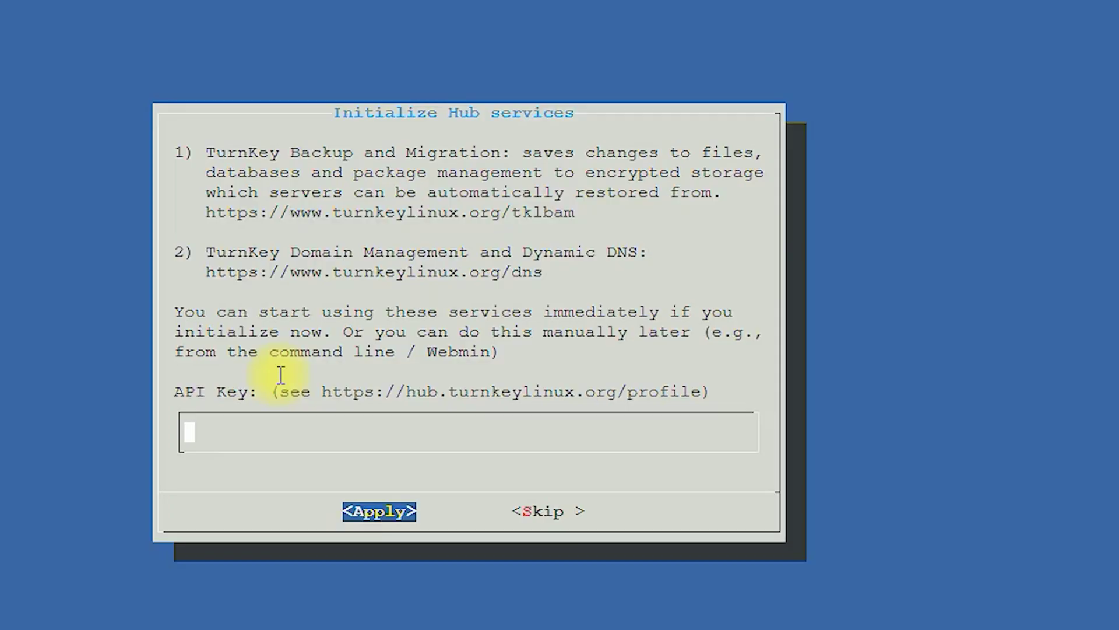
Step: Skip Hub services, enable notifications to the admin e-mail, and confirm the address
key("Tab")
key("Tab")
key("Return")
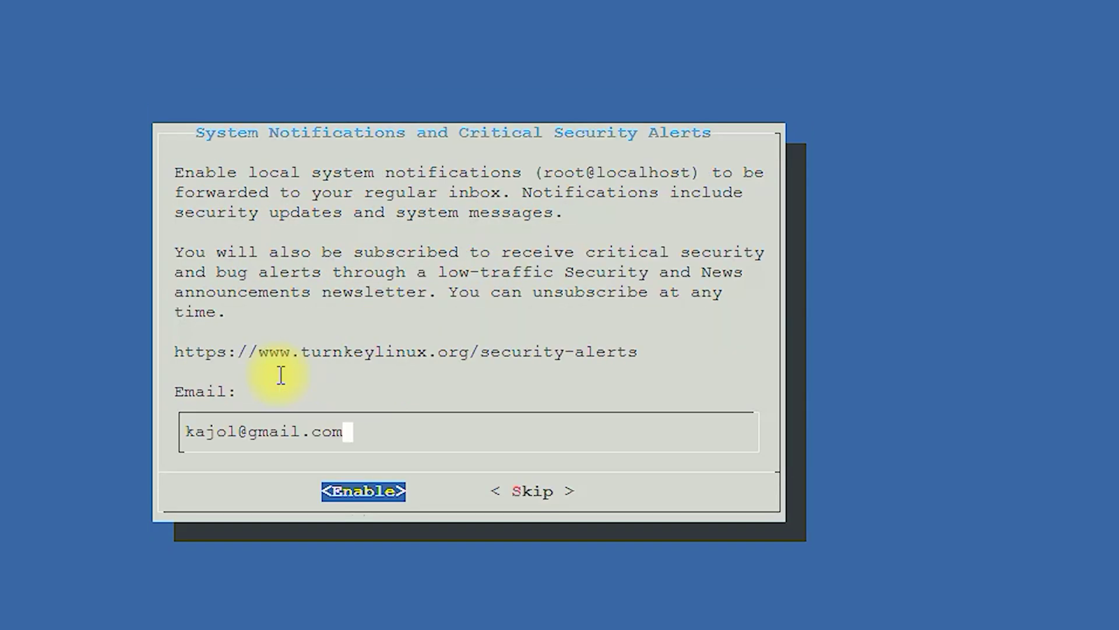
key("Return")
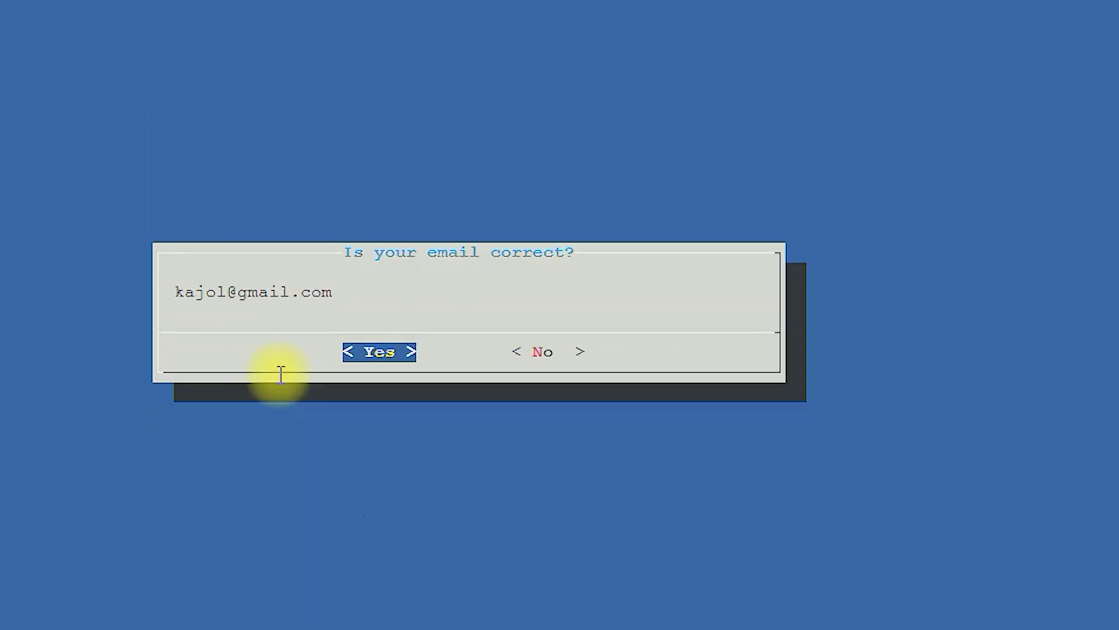
key("Return")
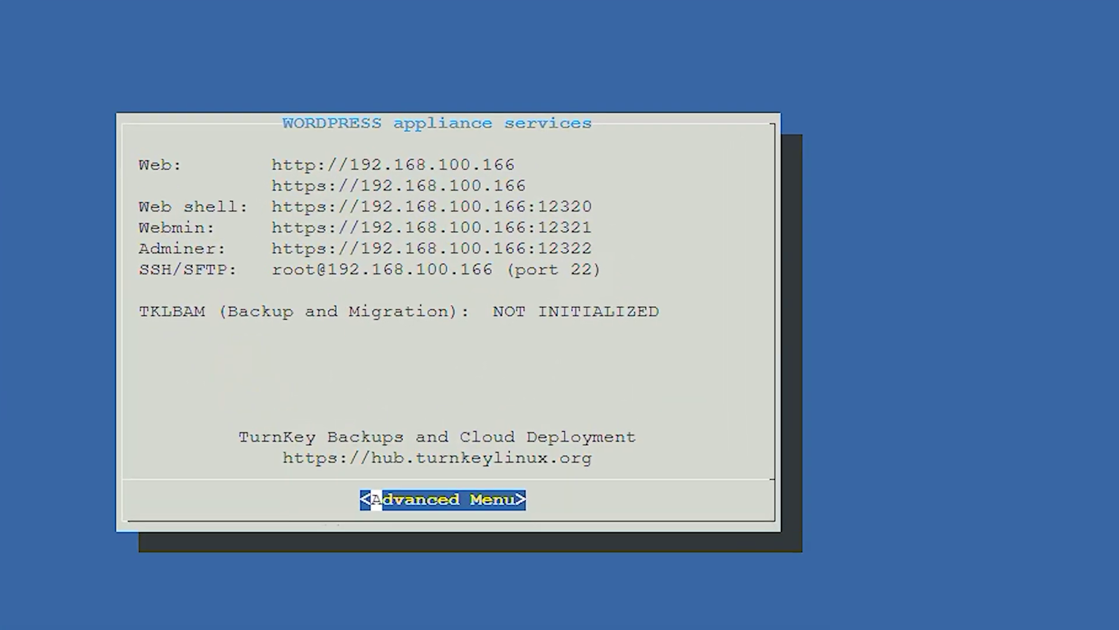
Step: Wait for first-boot setup to list Web shell on 12320, Webmin on 12321 and Adminer on 12322
mouse_move(126, 290)
left_mouse_down()
mouse_move(621, 285)
mouse_move(625, 153)
mouse_move(452, 133)
mouse_move(127, 133)
mouse_move(129, 288)
left_mouse_up()
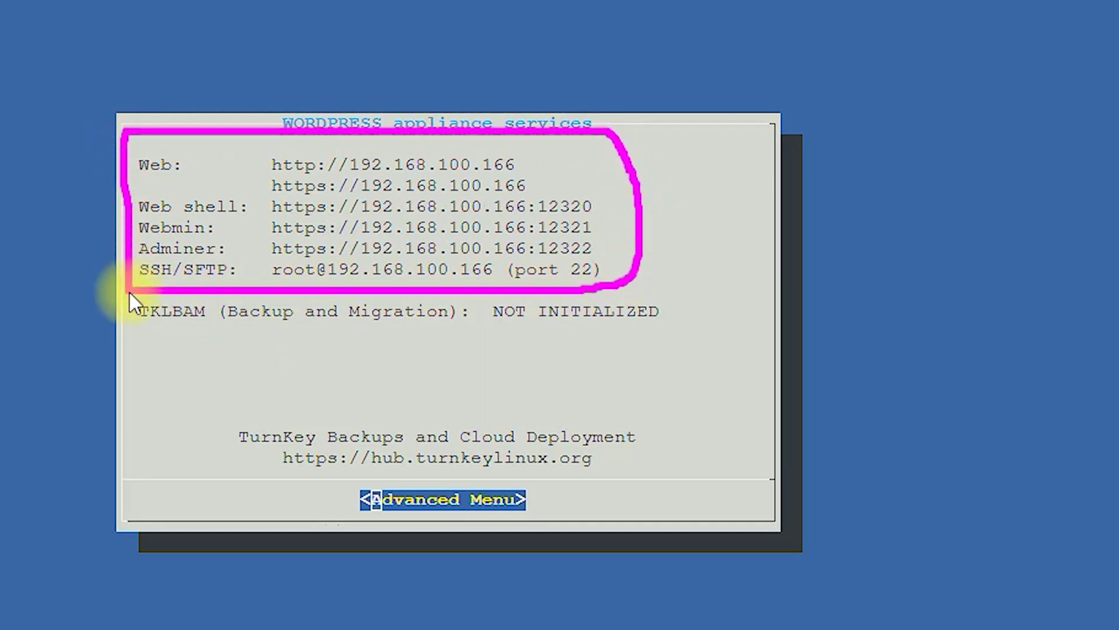
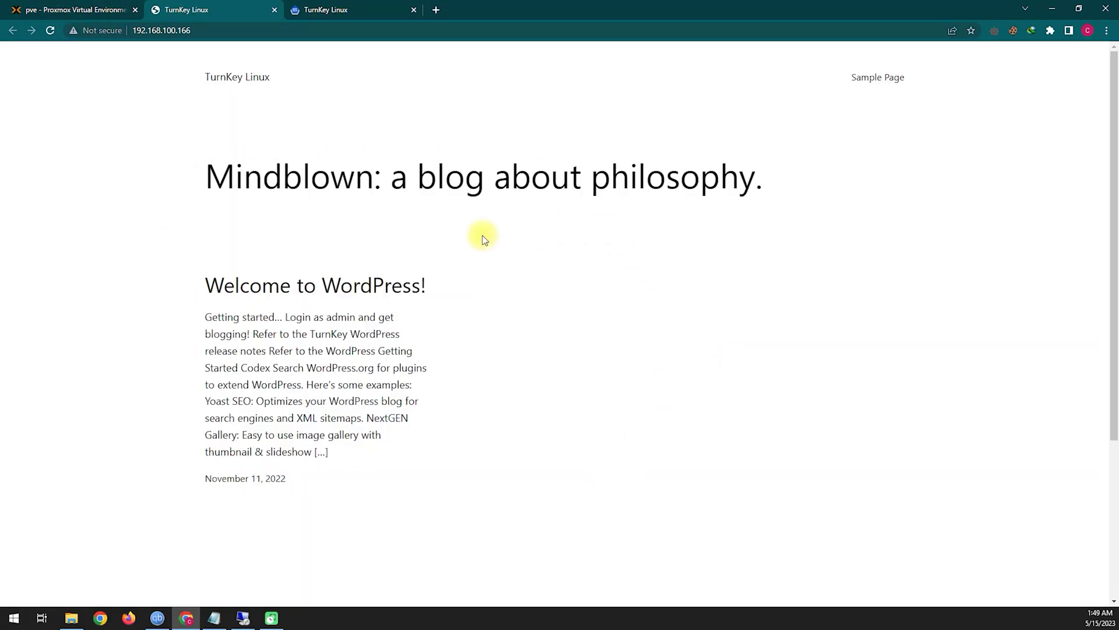
Step: Return to the container 104 console tab after viewing the default WordPress blog
left_click(102, 11)
Step: Open the site's HTTPS address in a new tab and proceed past the certificate warning
left_click_drag(718, 258, 590, 258)
right_click(615, 258)
left_click(697, 361)
left_click(411, 356)
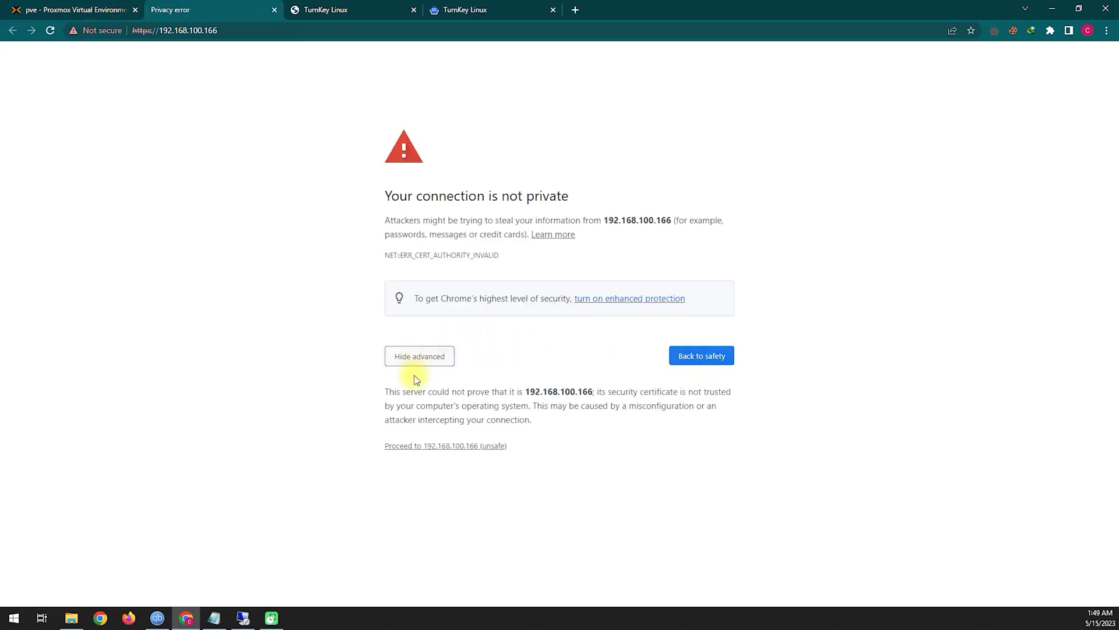
left_click(449, 447)
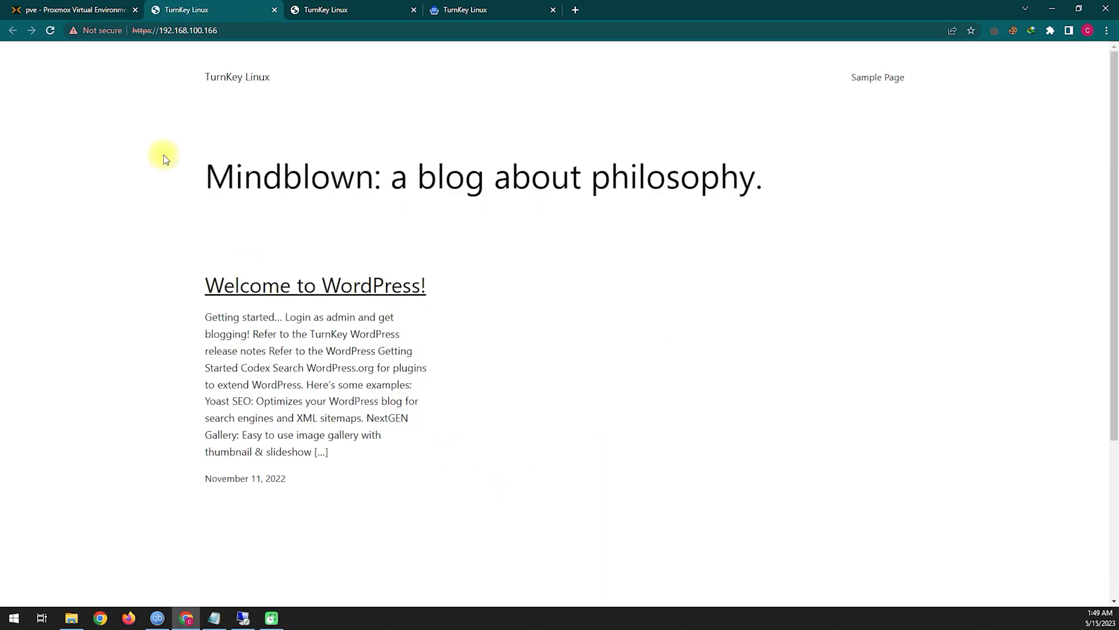
Step: Open the container's Web shell (Shell In A Box) address in a new tab
left_click(90, 15)
left_click_drag(745, 270, 596, 269)
right_click(590, 269)
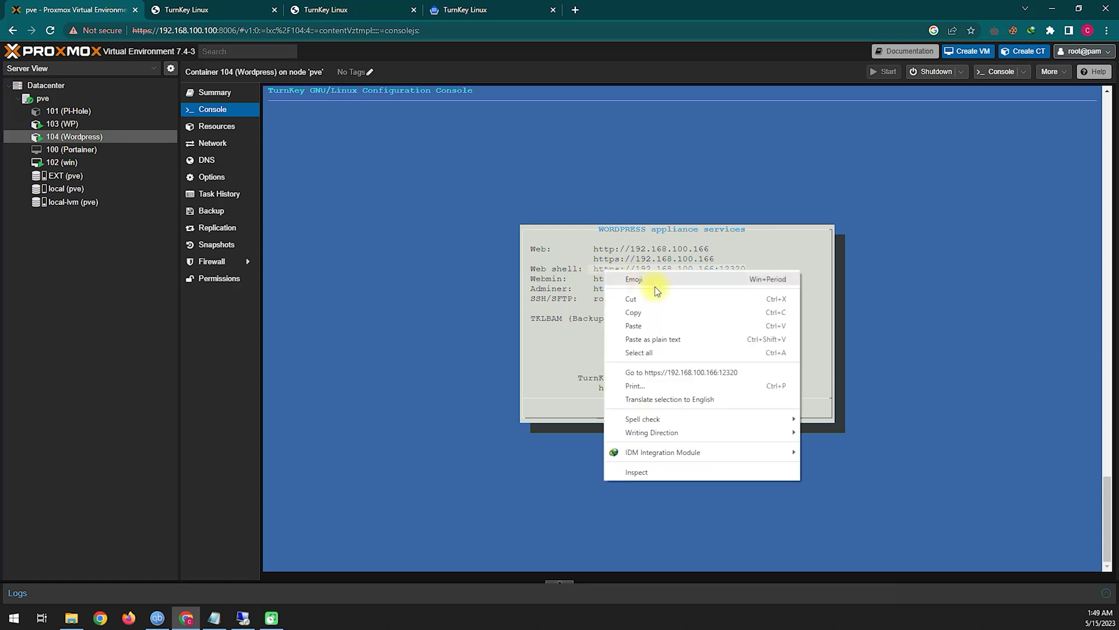
left_click(668, 370)
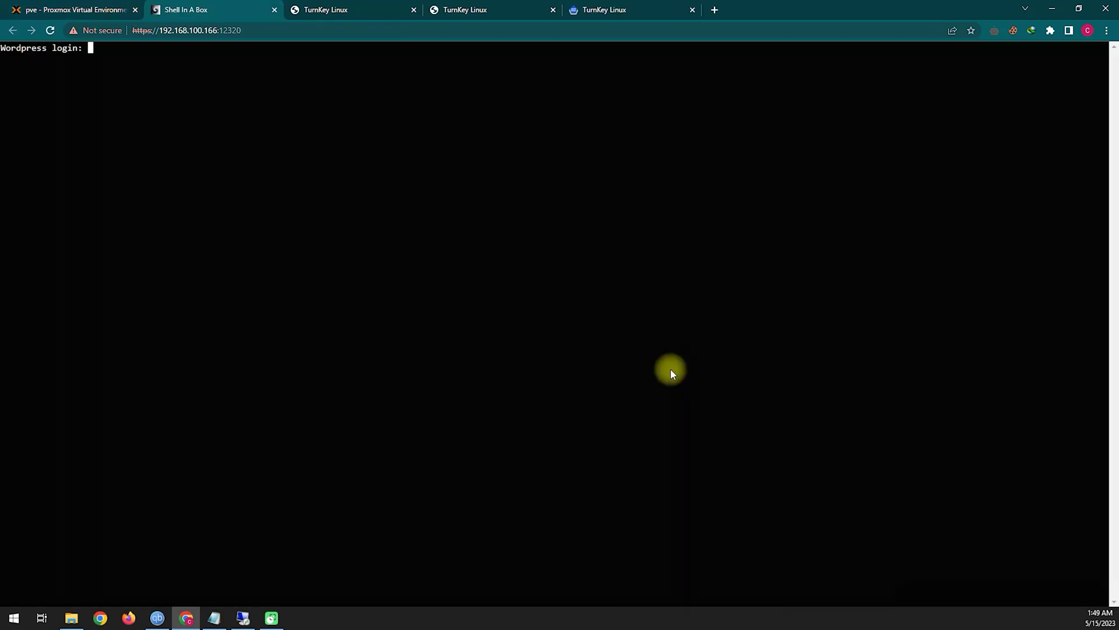
Step: Open the Webmin address in a new tab and retry loading it
left_click(94, 13)
left_click_drag(755, 282, 595, 280)
right_click(620, 280)
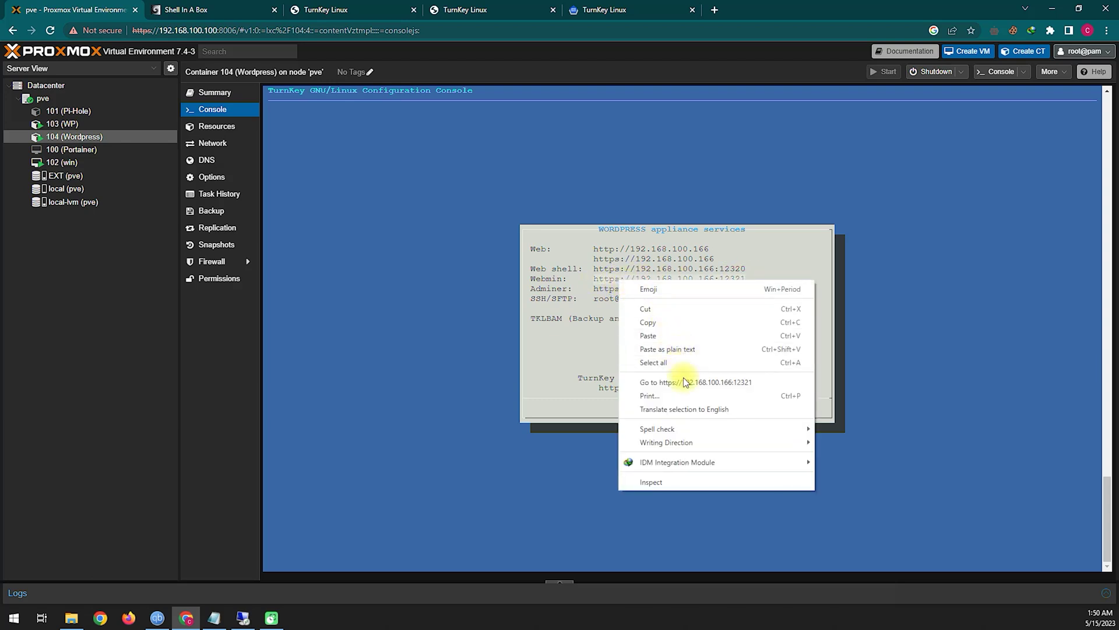
left_click(660, 379)
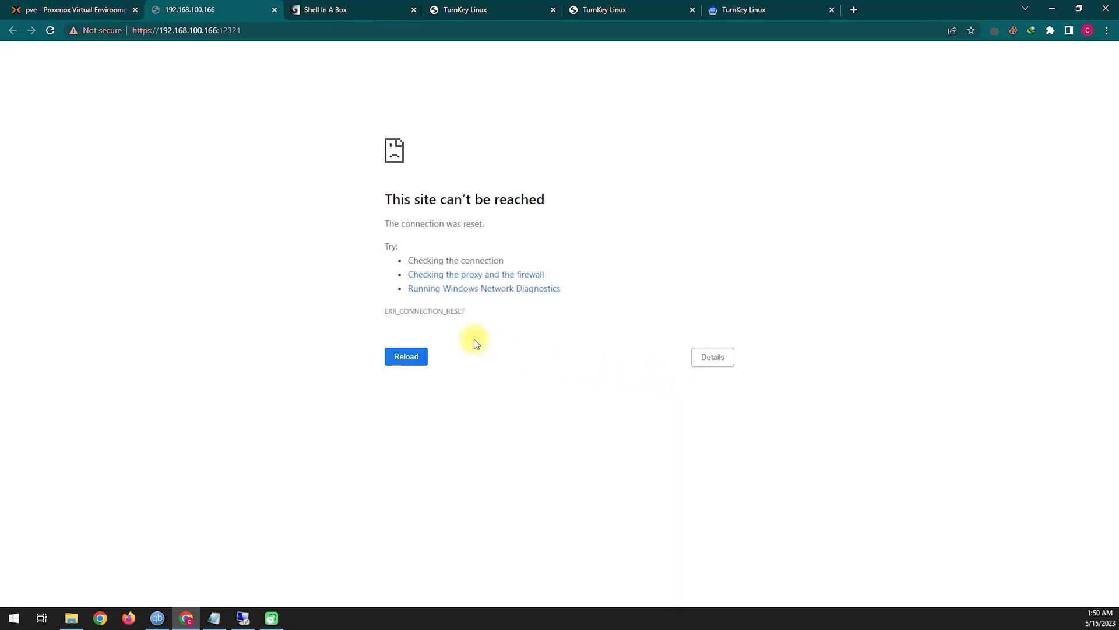
left_click(420, 358)
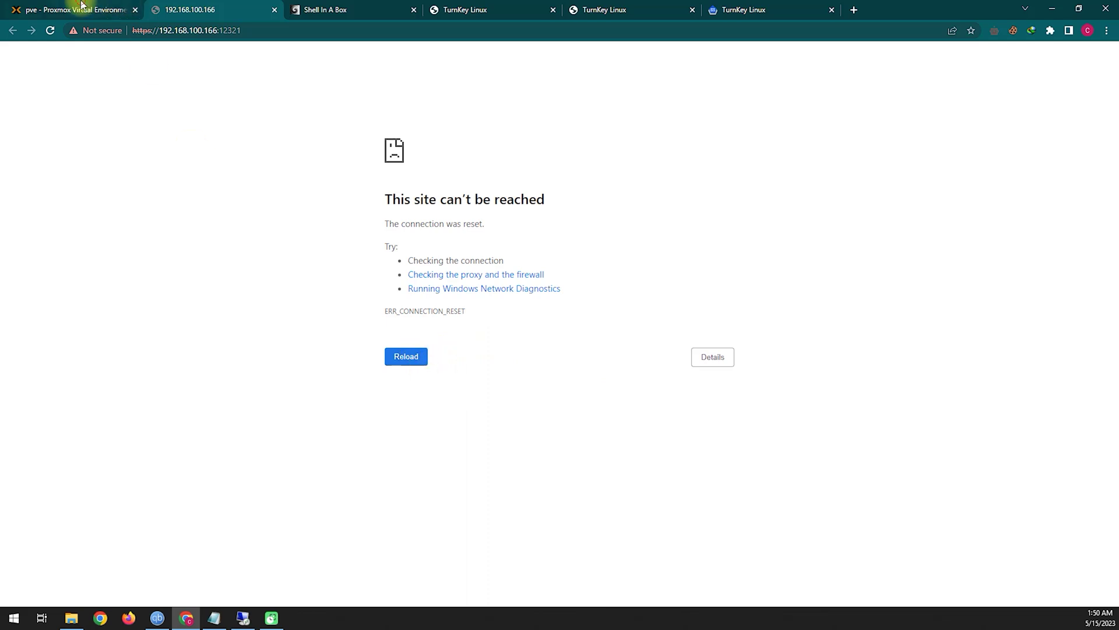
Step: Open the Adminer address at port 12322 in a new tab
left_click(82, 10)
left_click_drag(747, 287, 613, 288)
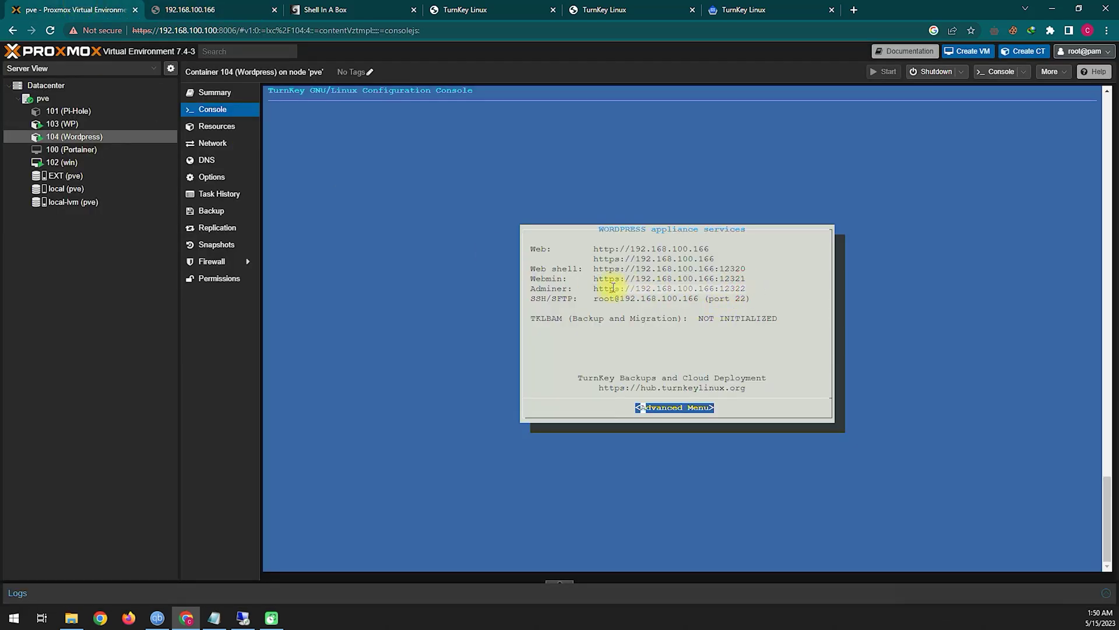
right_click(614, 287)
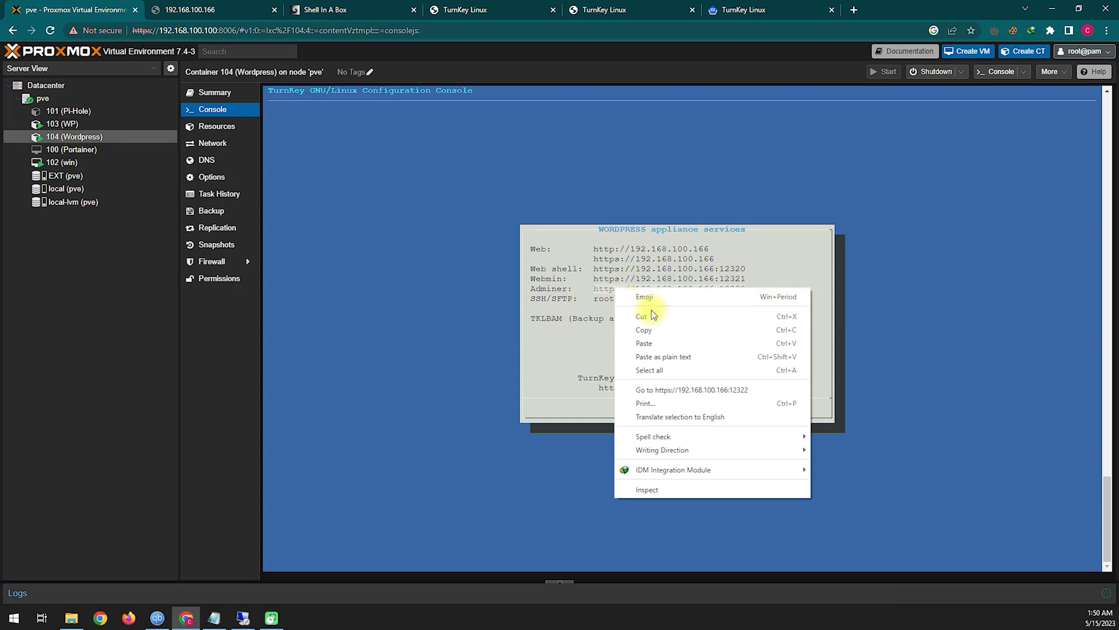
left_click(694, 390)
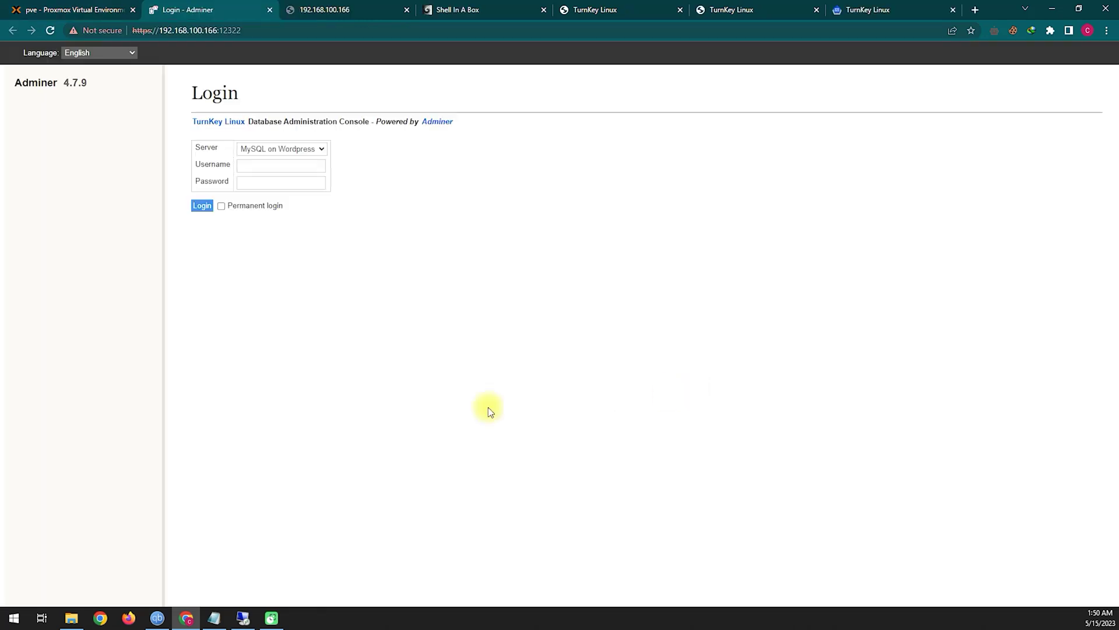
Step: Log in to Adminer, review the databases including wordpress, then go back to the Proxmox console
left_click(285, 193)
key("Return")
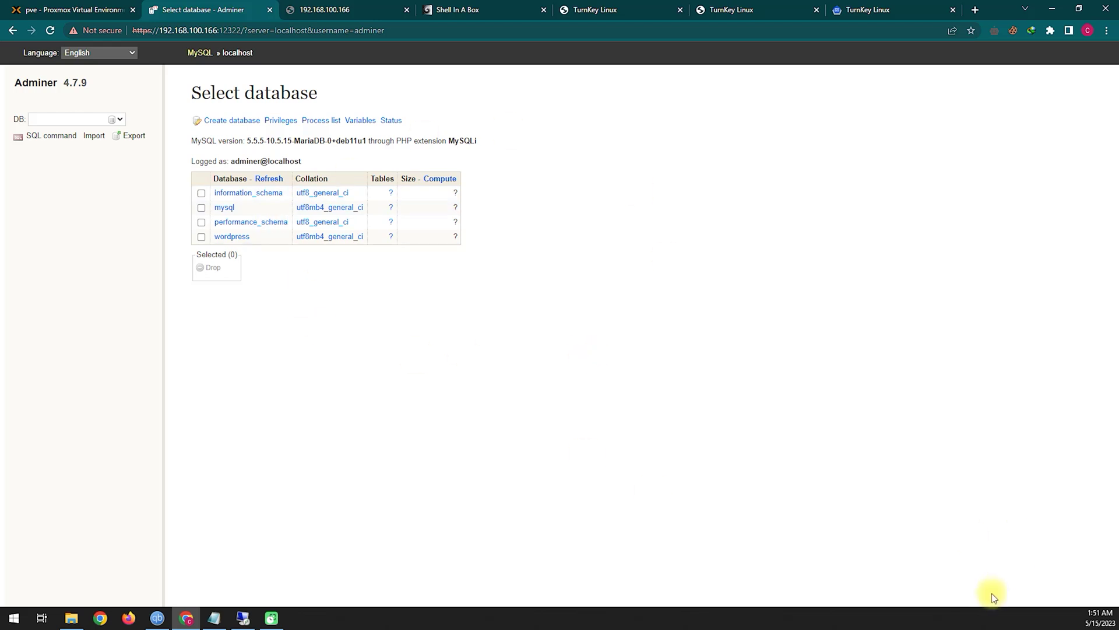
mouse_move(217, 103)
left_mouse_down()
mouse_move(257, 115)
mouse_move(328, 80)
mouse_move(179, 92)
left_mouse_up()
left_click_drag(7, 100, 111, 96)
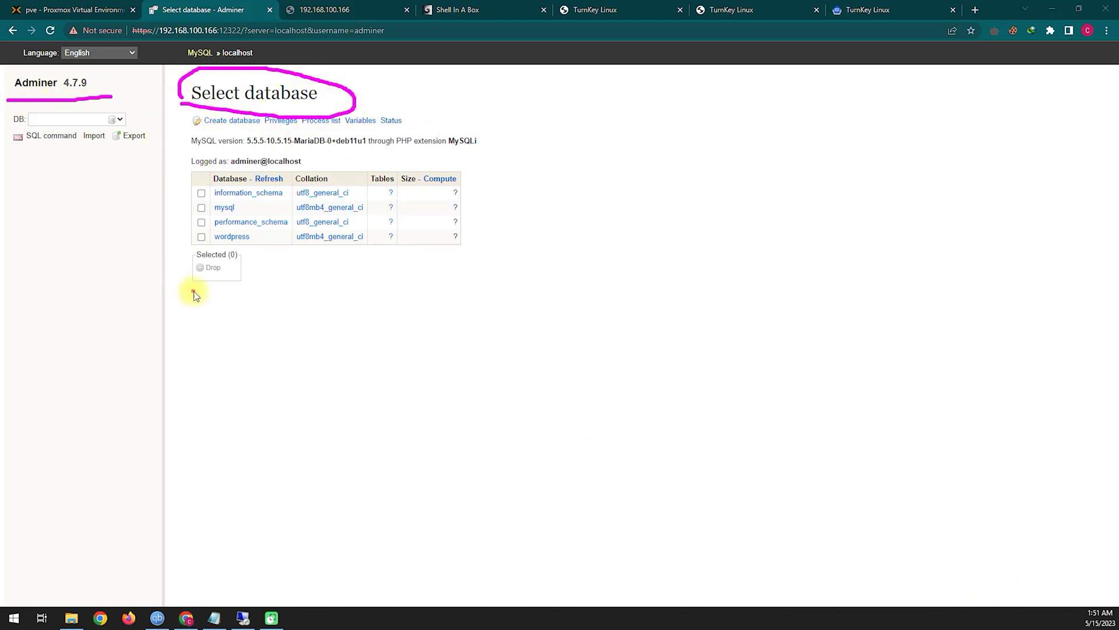
mouse_move(183, 288)
left_mouse_down()
mouse_move(500, 291)
mouse_move(455, 128)
mouse_move(186, 127)
mouse_move(167, 176)
left_mouse_up()
key("Escape")
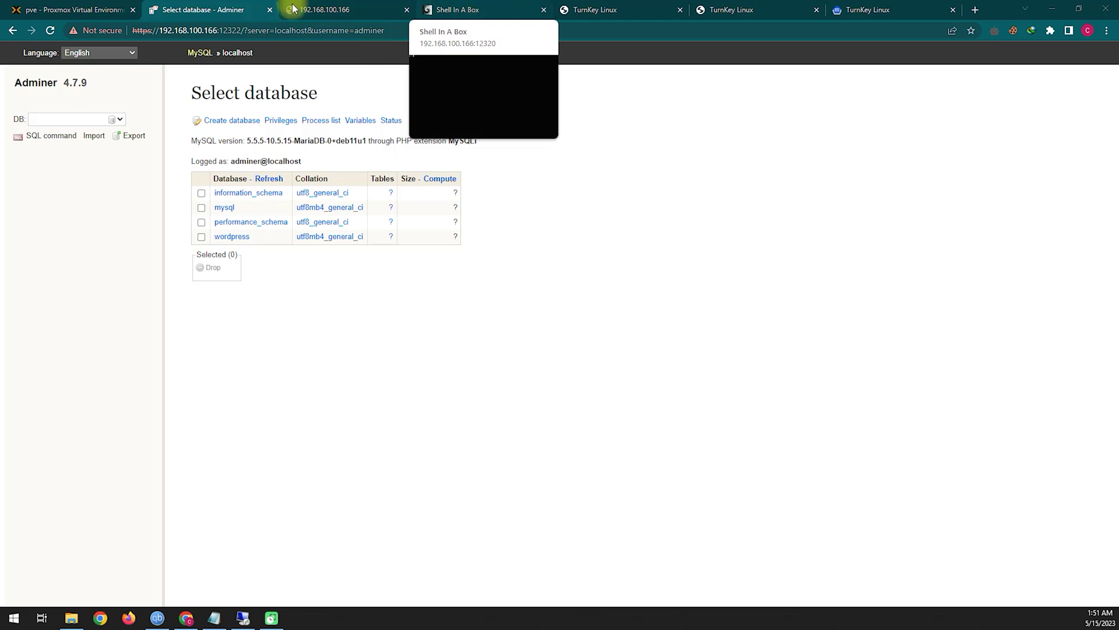
left_click(110, 10)
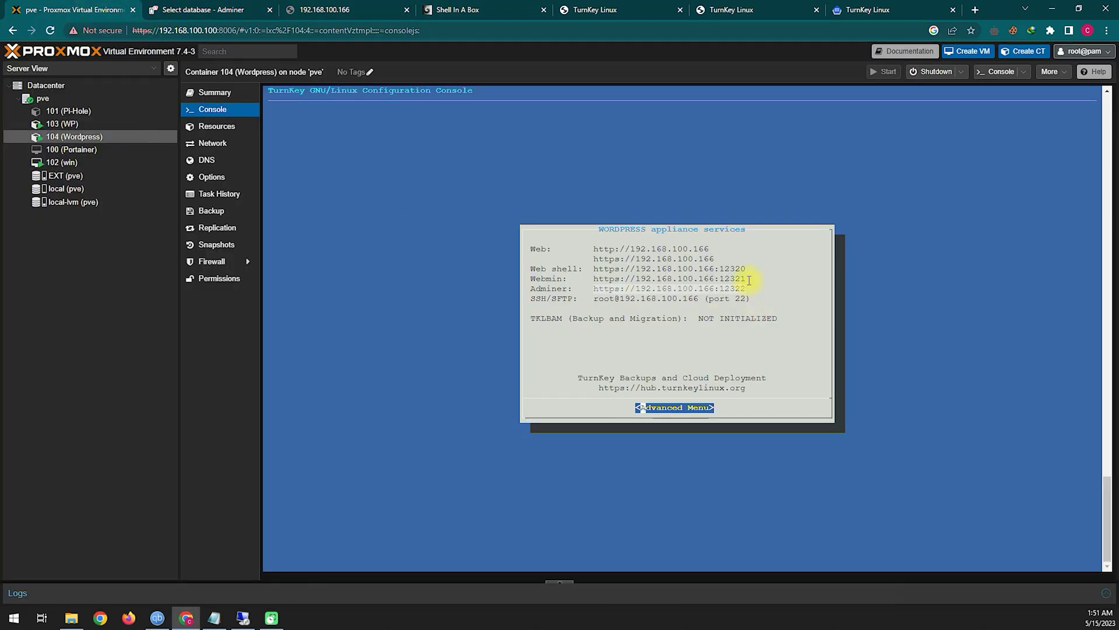
Step: Open Webmin at port 12321, sign in as root, and reload after the connection reset
right_click(610, 279)
left_click(673, 379)
left_click(575, 229)
left_click(512, 257)
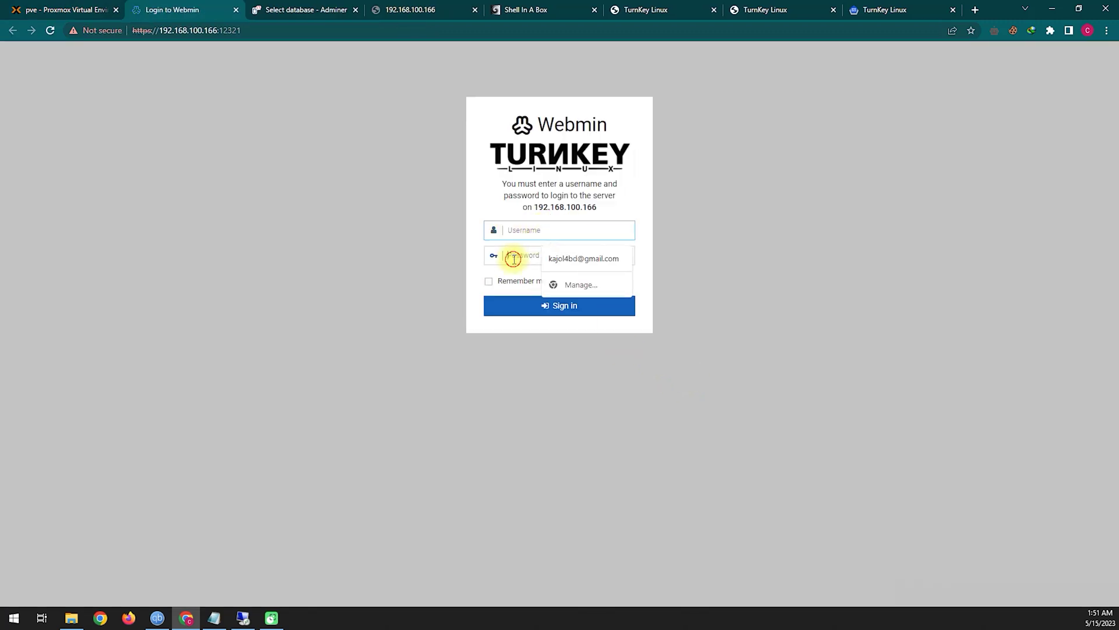
left_click(542, 232)
type("root")
key("Tab")
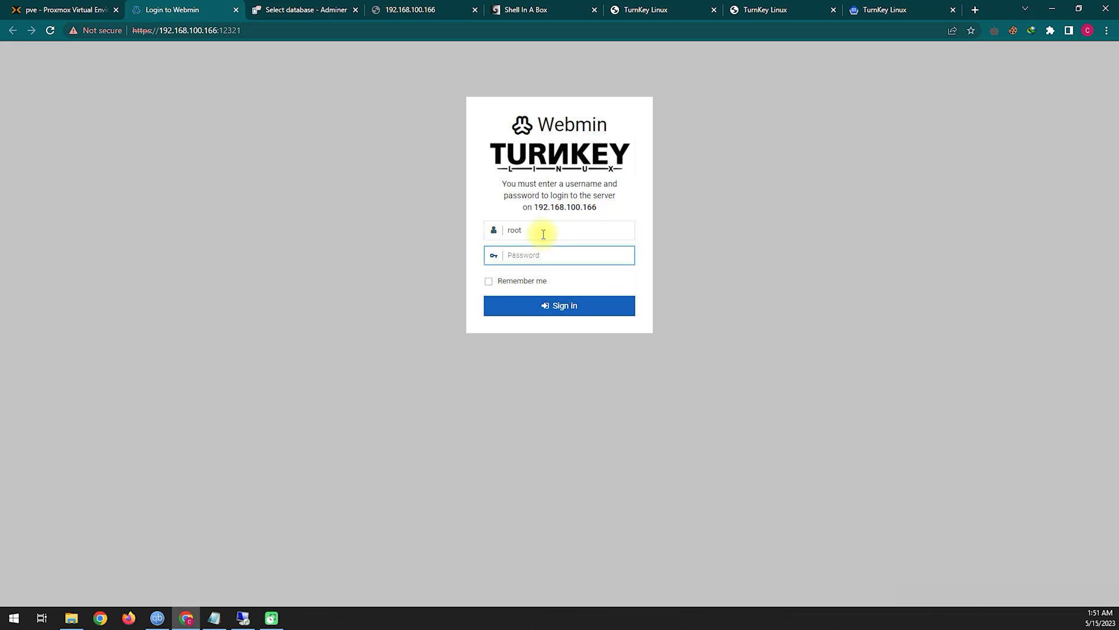
key("Return")
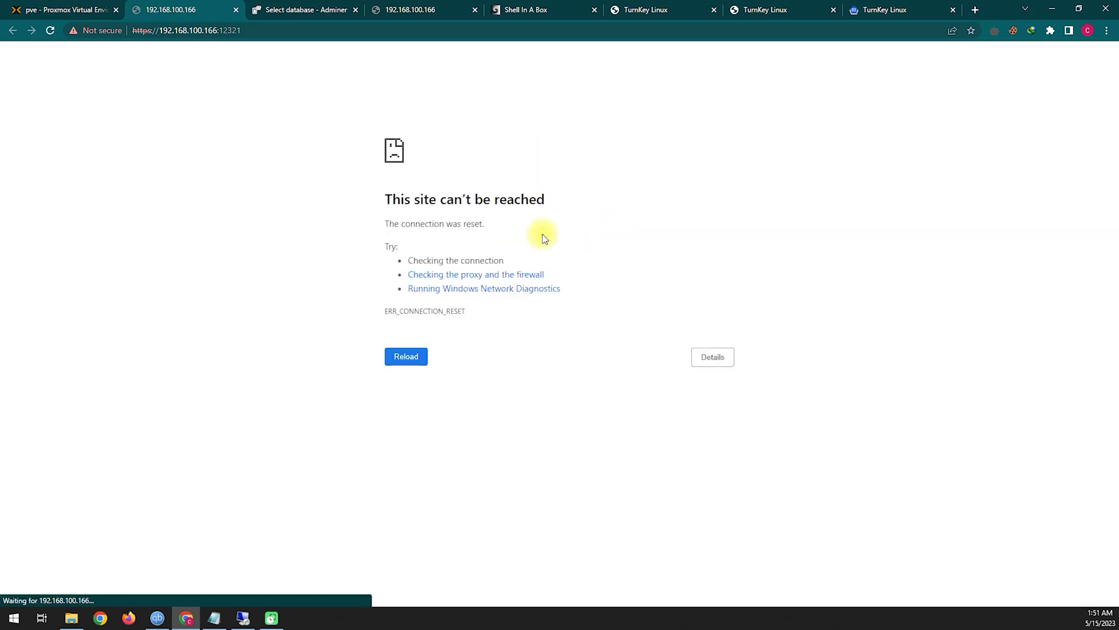
left_click(417, 360)
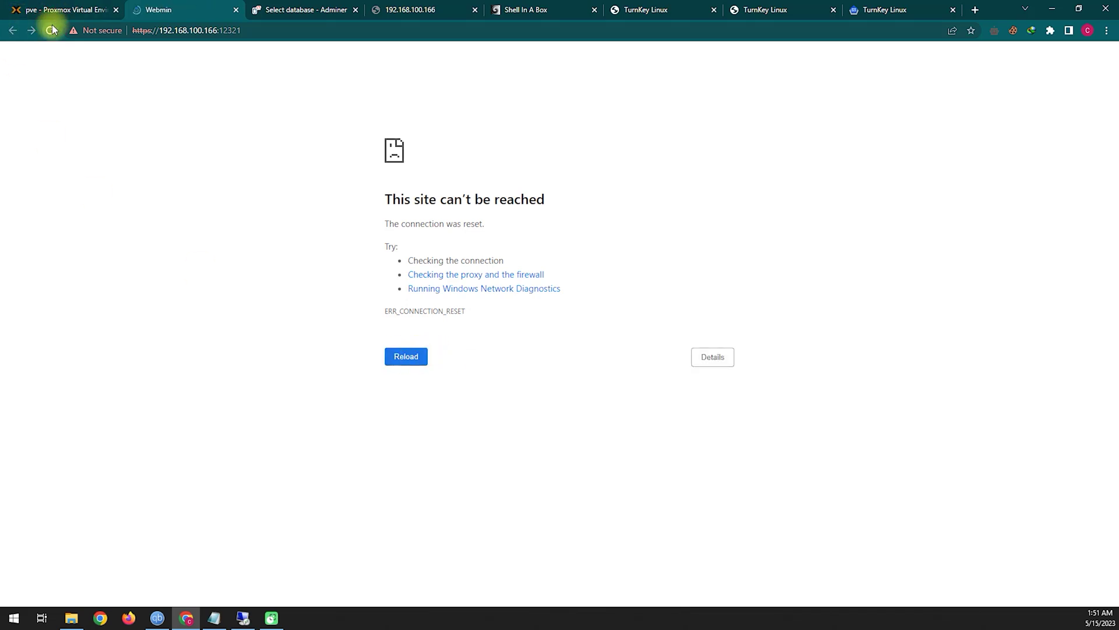
left_click(51, 30)
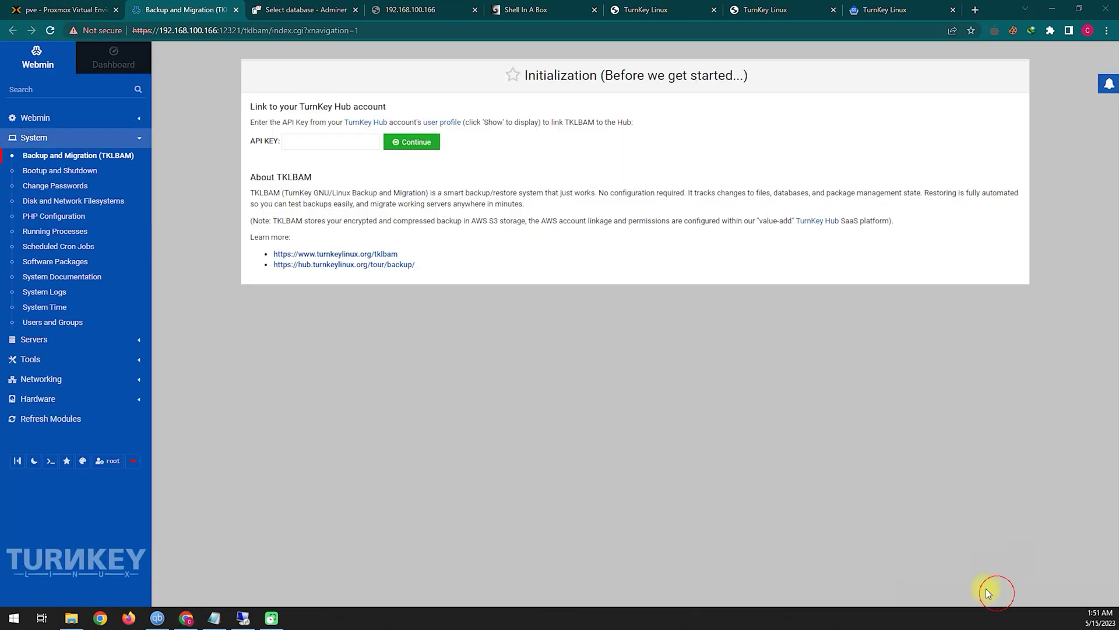
Step: Focus the API KEY field on Webmin's TKLBAM Backup and Migration page
left_click_drag(13, 73, 65, 46)
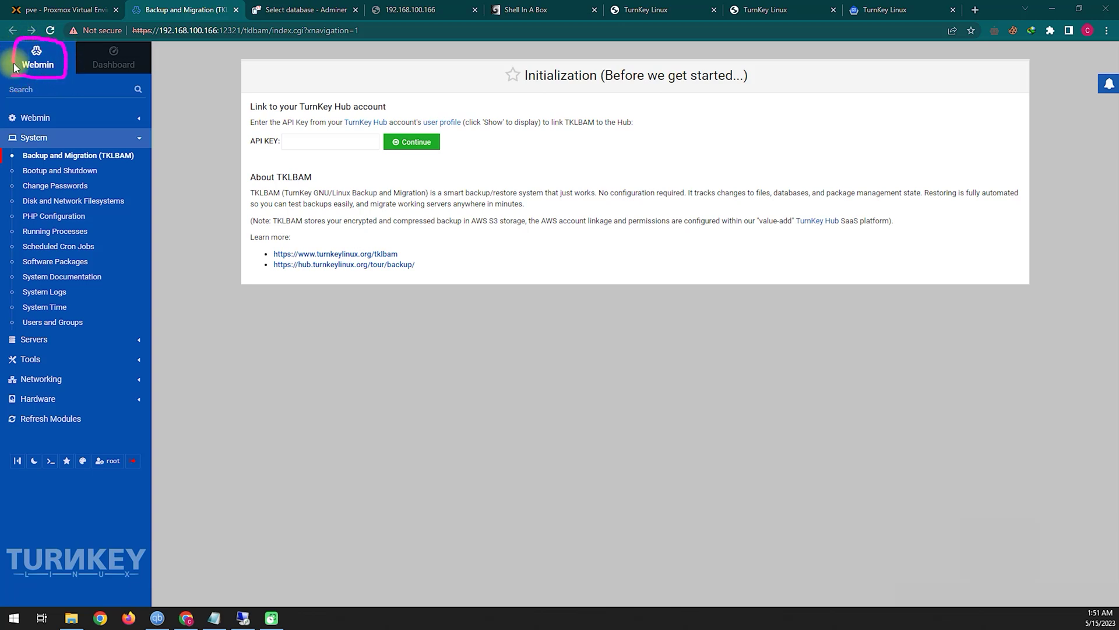
mouse_move(182, 129)
left_mouse_down()
mouse_move(70, 111)
mouse_move(7, 306)
mouse_move(58, 451)
mouse_move(163, 134)
left_mouse_up()
key("Escape")
left_click(335, 144)
Step: Browse Webmin System pages from Bootup and Shutdown to Software Packages, then return to the blog
left_click(55, 170)
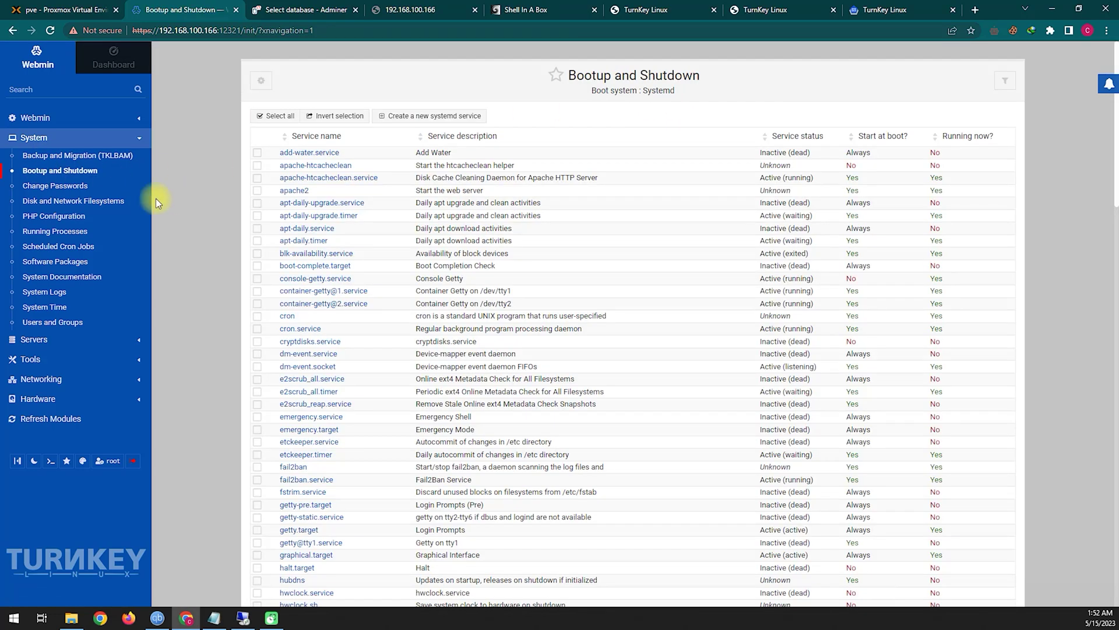
left_click(57, 185)
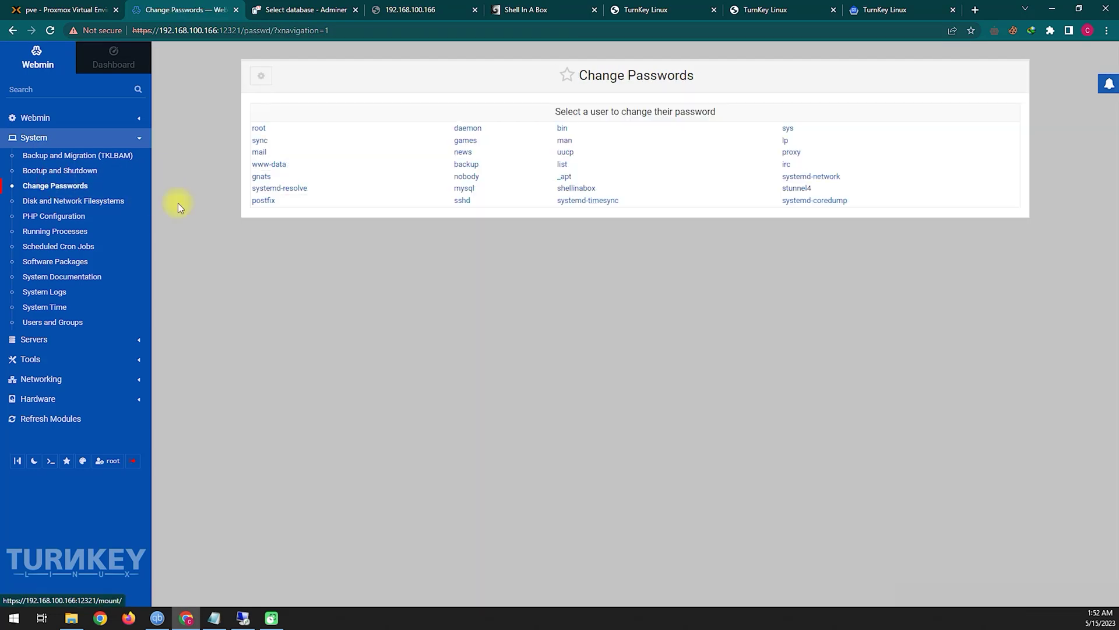
left_click(88, 201)
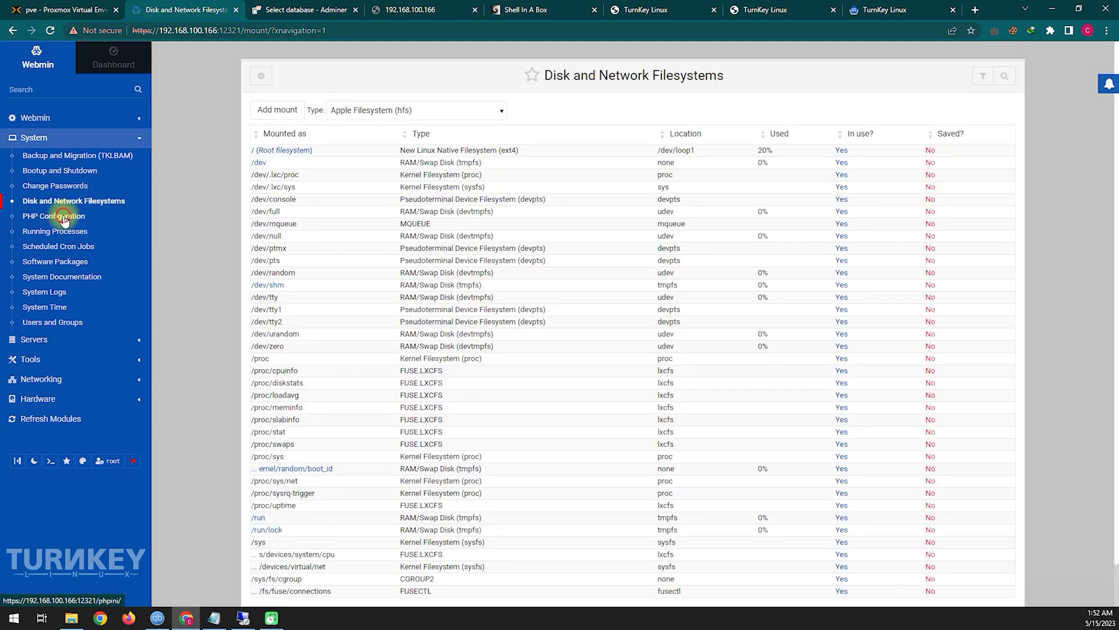
left_click(56, 217)
left_click(63, 234)
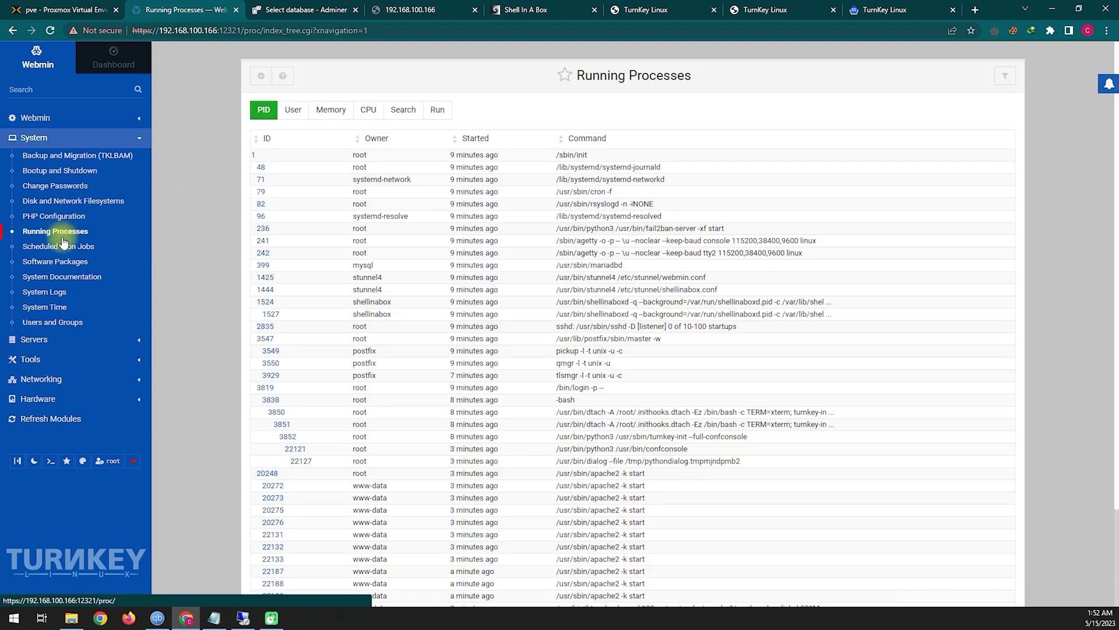
left_click(64, 248)
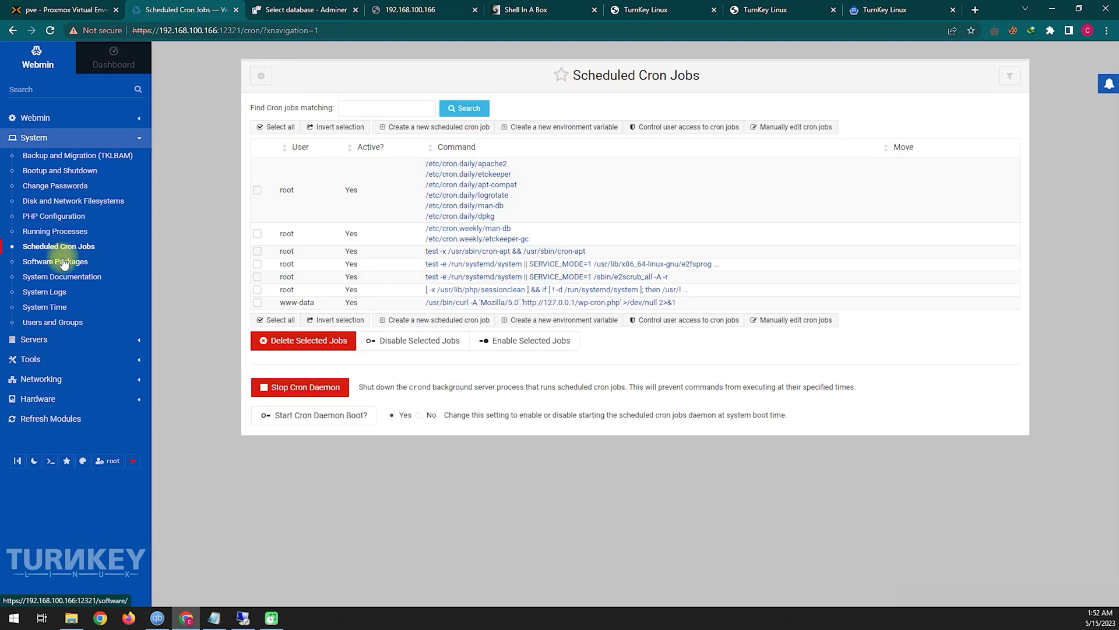
left_click(62, 261)
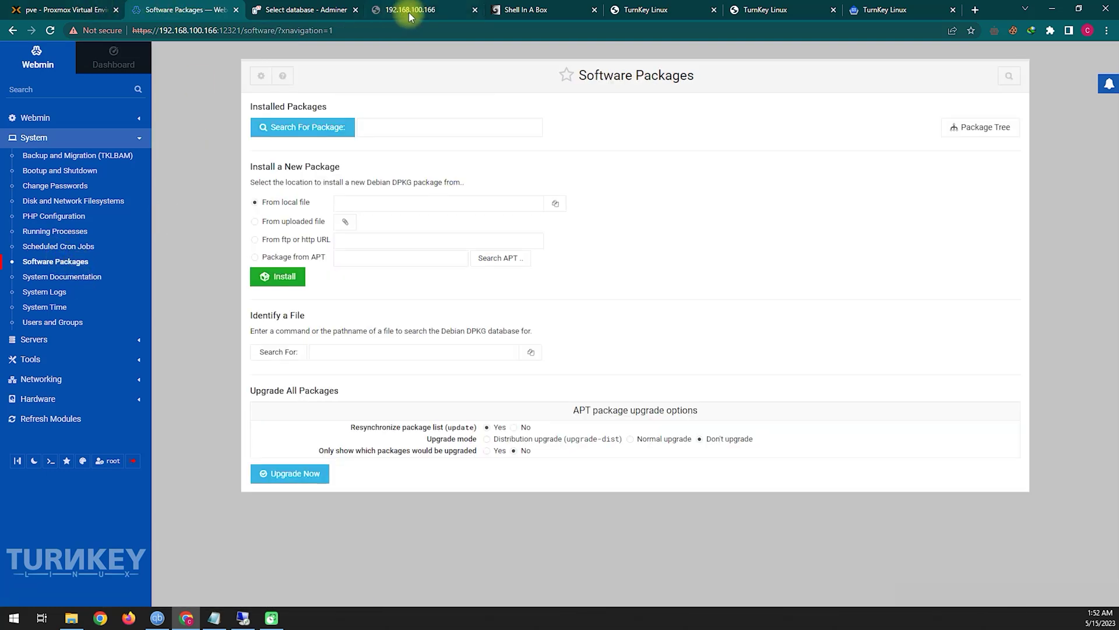
left_click(474, 9)
left_click(557, 6)
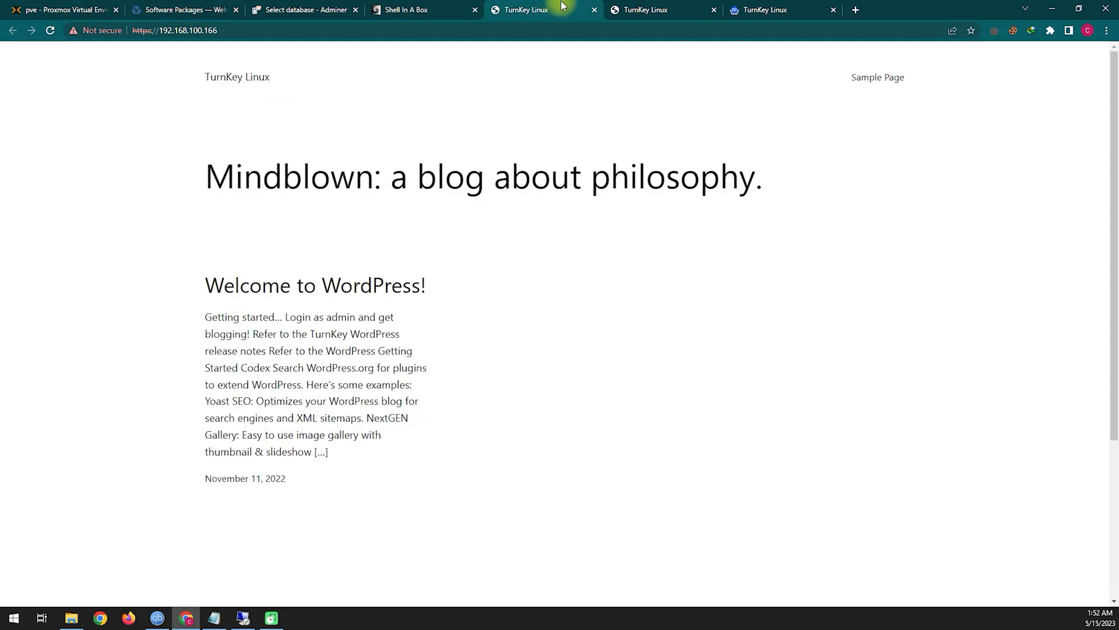
Step: Load the WordPress login page at /wp-login.php in the site tab
left_click(620, 8)
left_click(255, 30)
left_click(252, 30)
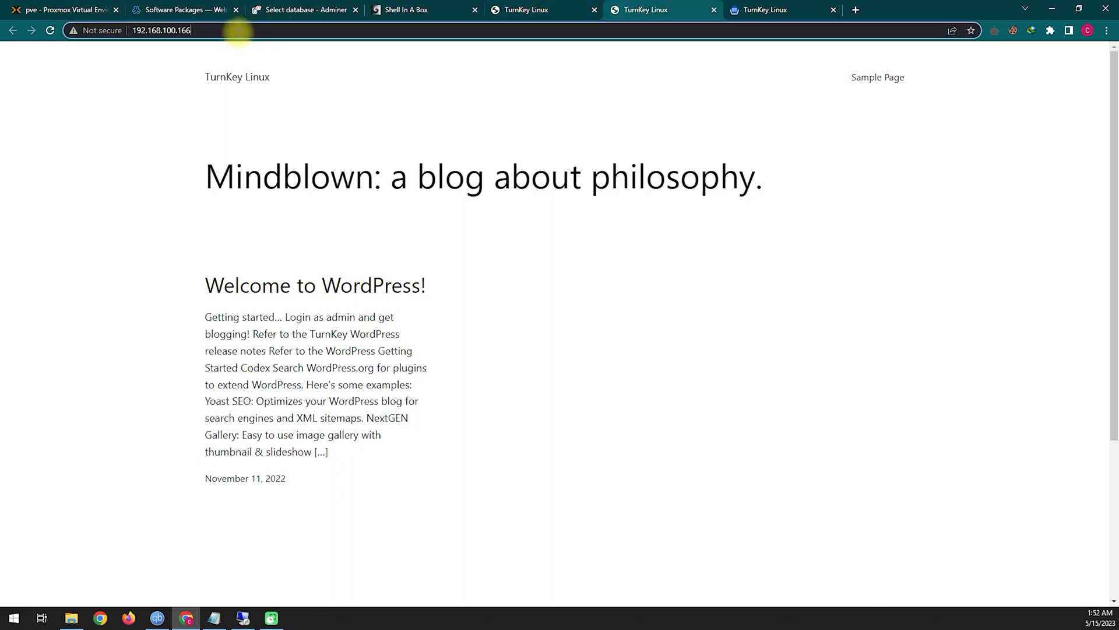
type("/wp-login")
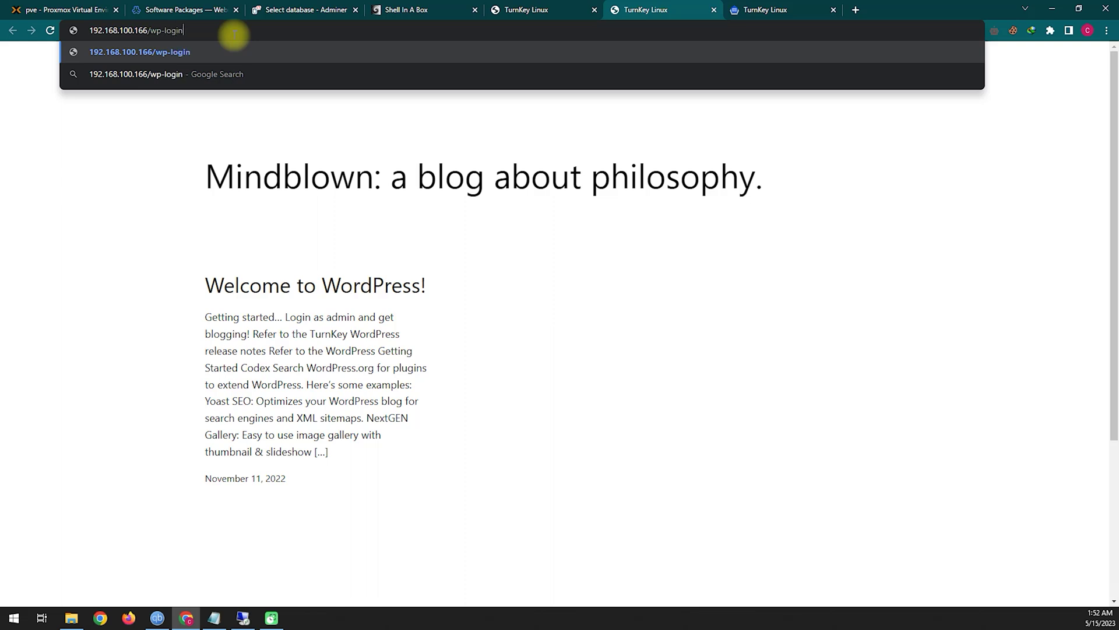
type(".php")
key("Return")
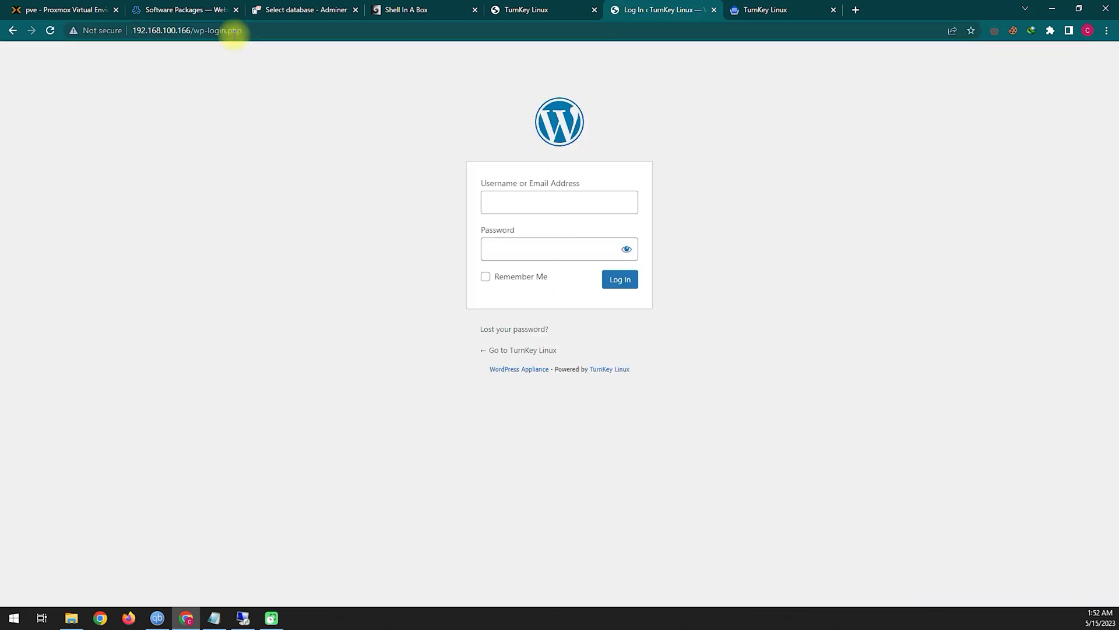
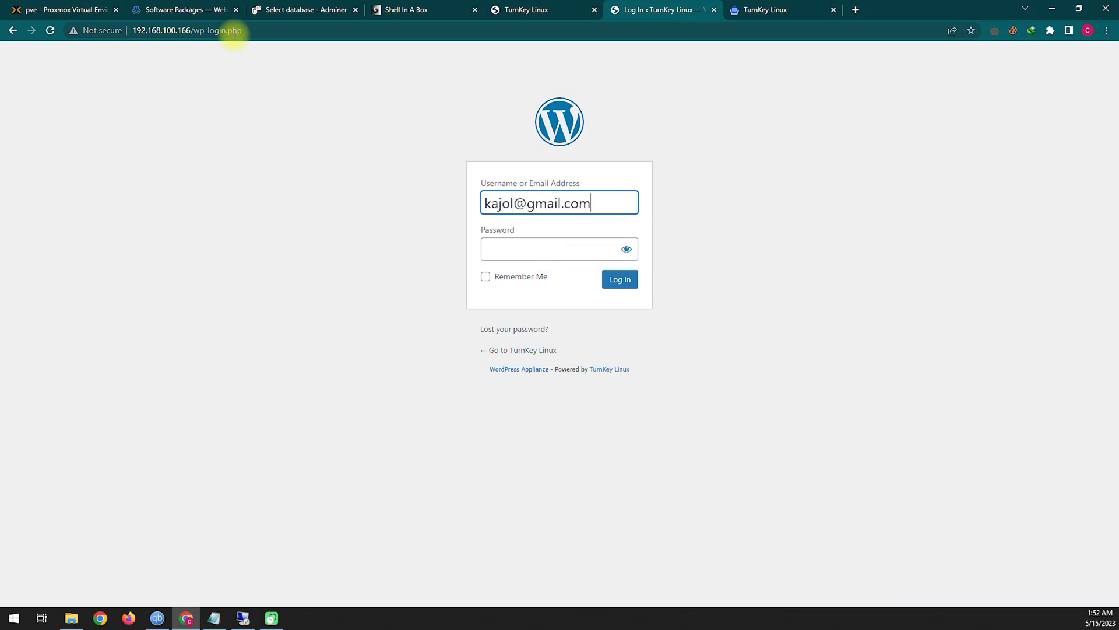
Step: Sign in with the admin email and password, save the login in Chrome, and choose Remind me later
key("Tab")
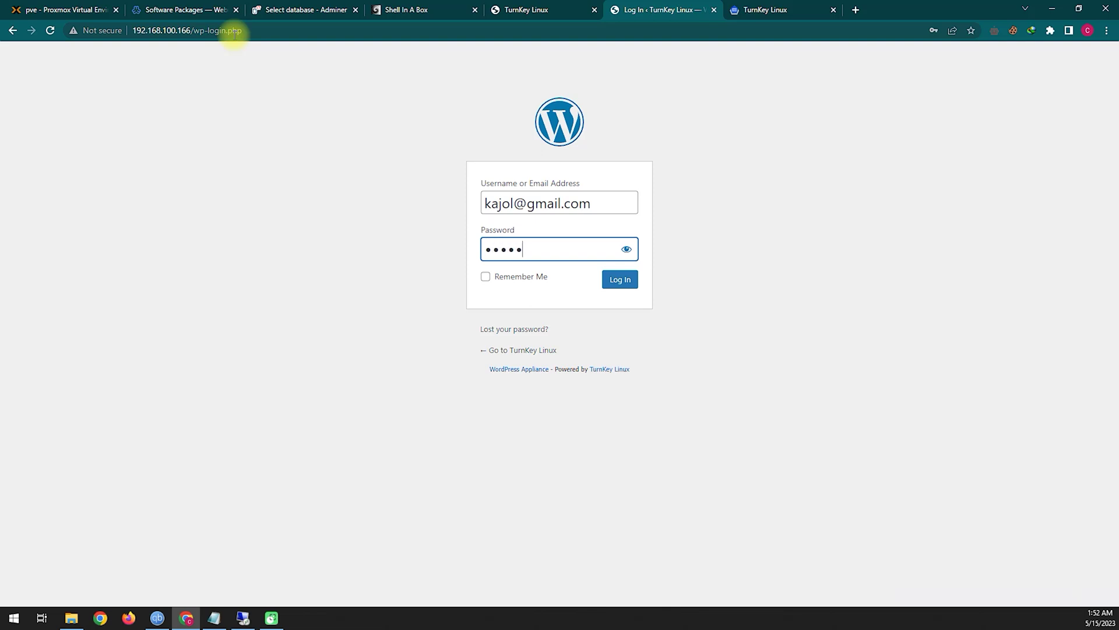
key("Return")
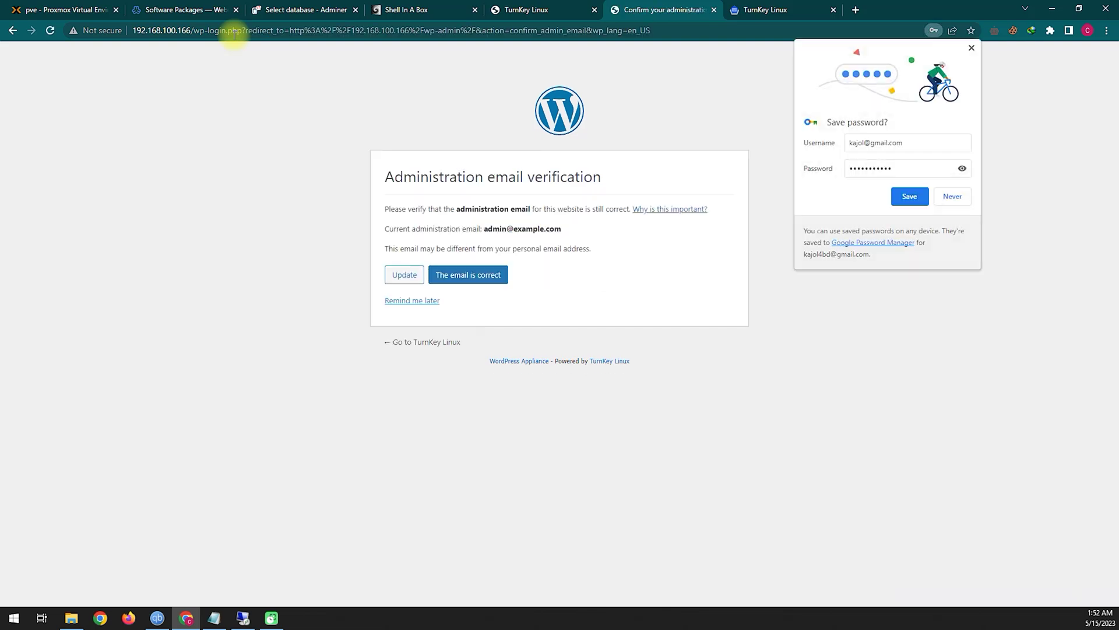
left_click(910, 197)
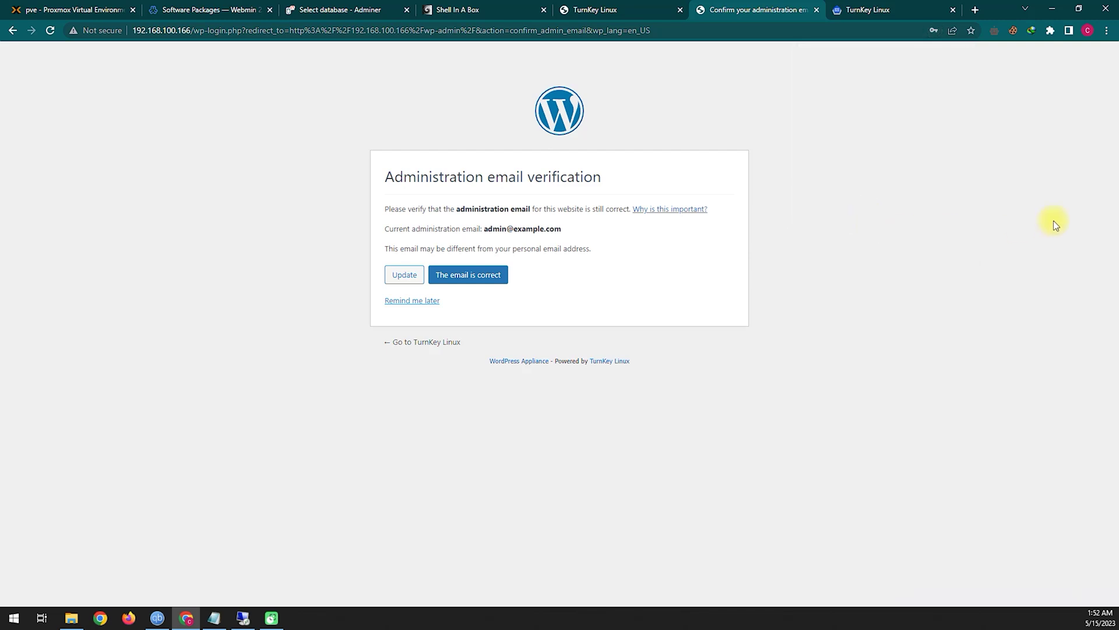
left_click(417, 300)
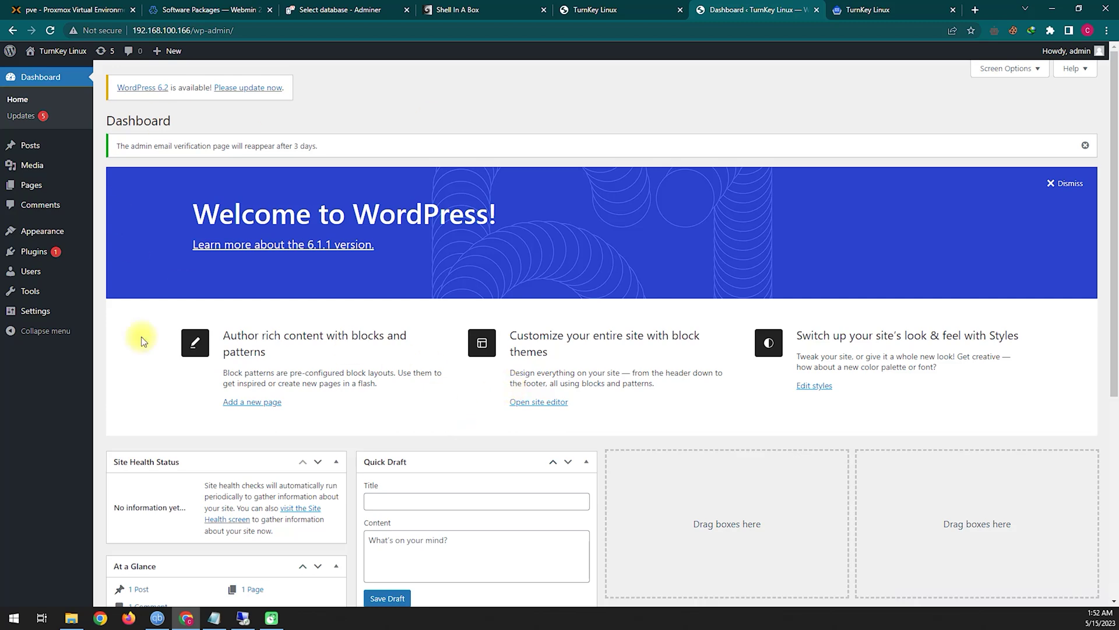
Step: From Appearance > Themes > Add New, browse the popular theme grid and open the Newsment preview
left_click(51, 230)
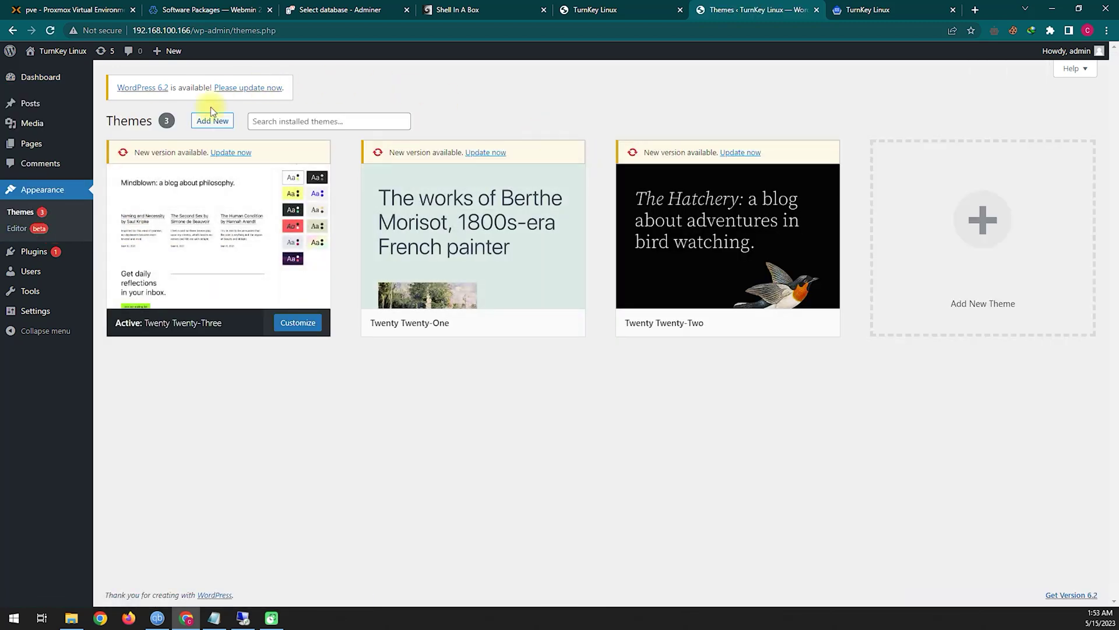
left_click(499, 323)
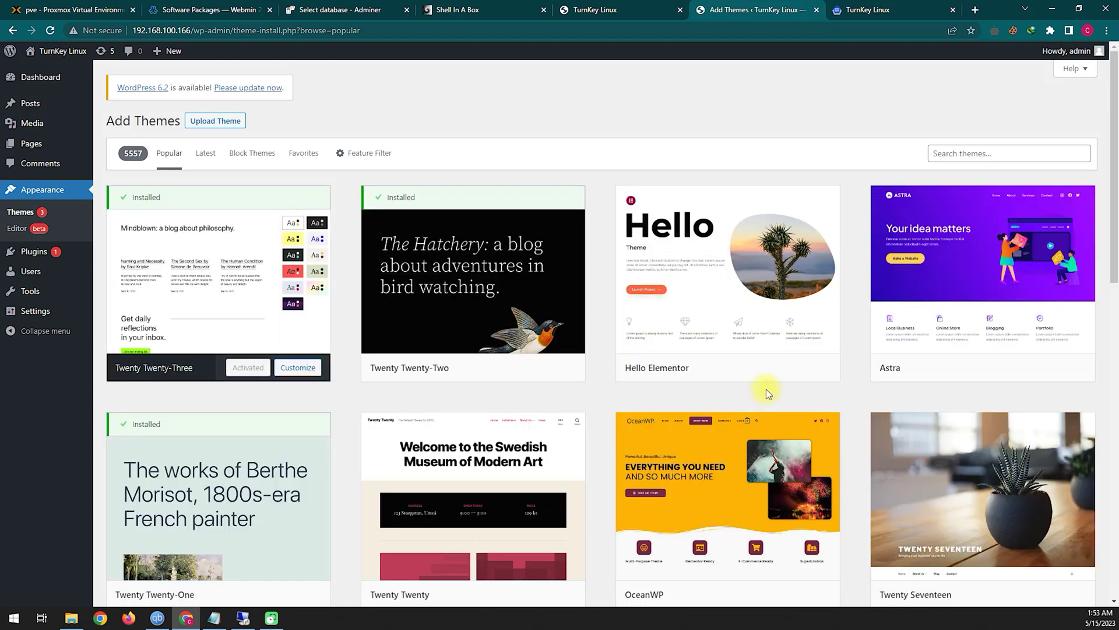
left_click(220, 120)
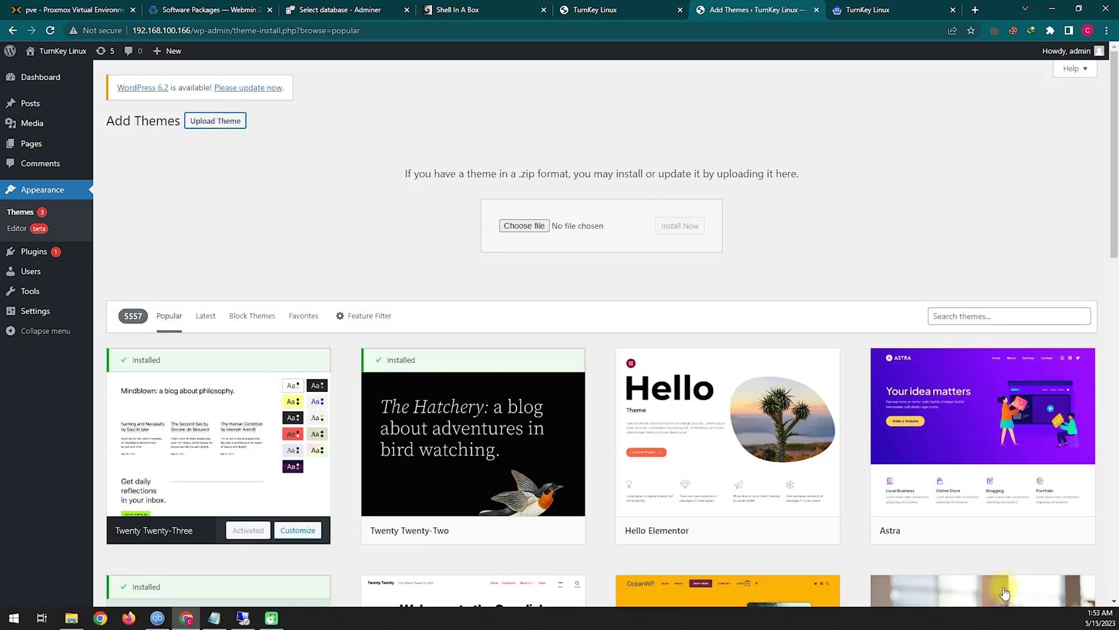
mouse_move(599, 286)
left_mouse_down()
mouse_move(600, 275)
mouse_move(688, 258)
mouse_move(450, 230)
mouse_move(495, 269)
left_mouse_up()
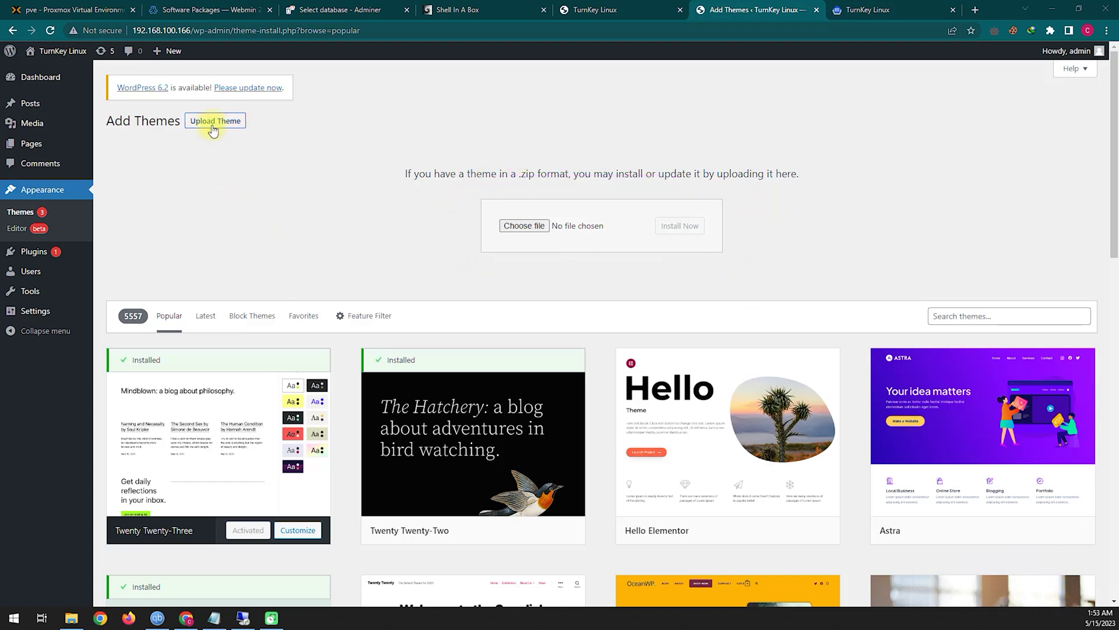
left_click(212, 124)
scroll(495, 420, "down", 10)
scroll(508, 427, "down", 20)
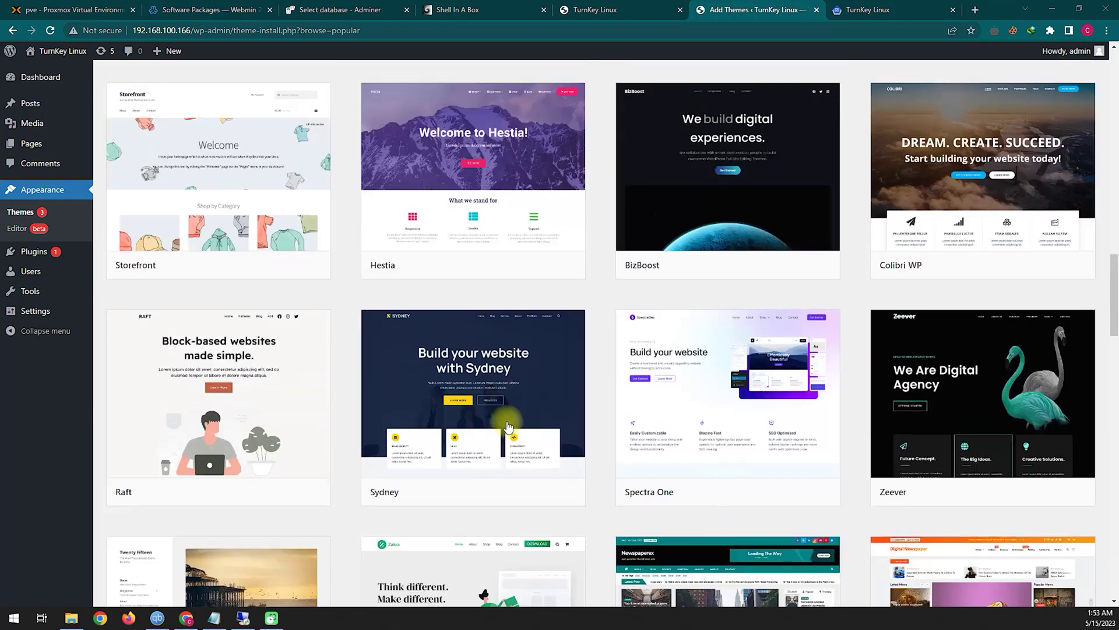
scroll(507, 427, "down", 12)
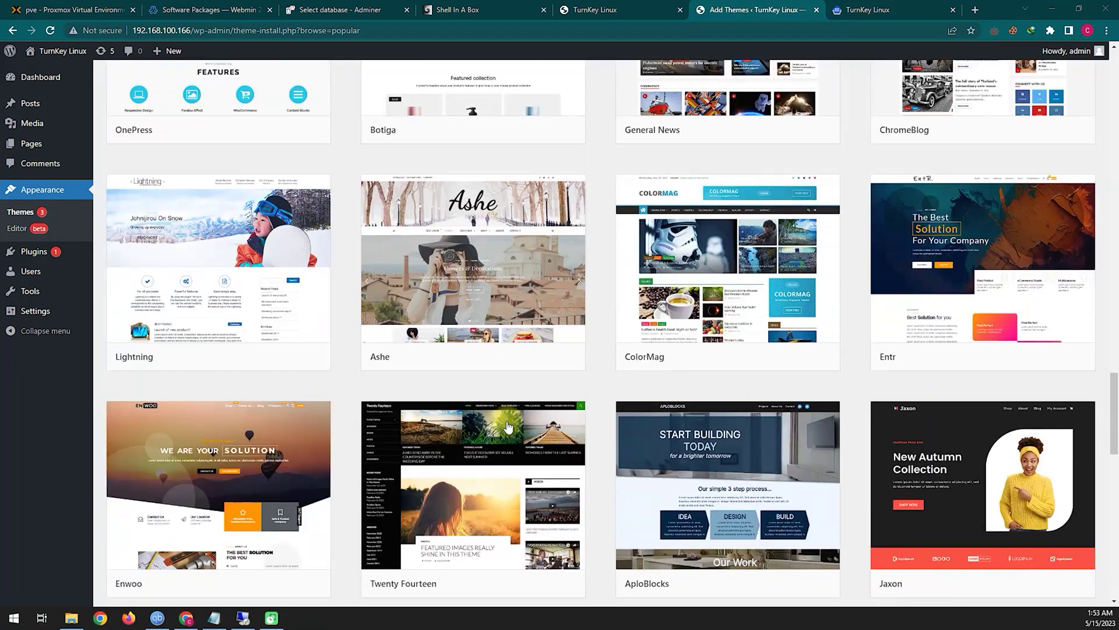
scroll(508, 427, "down", 12)
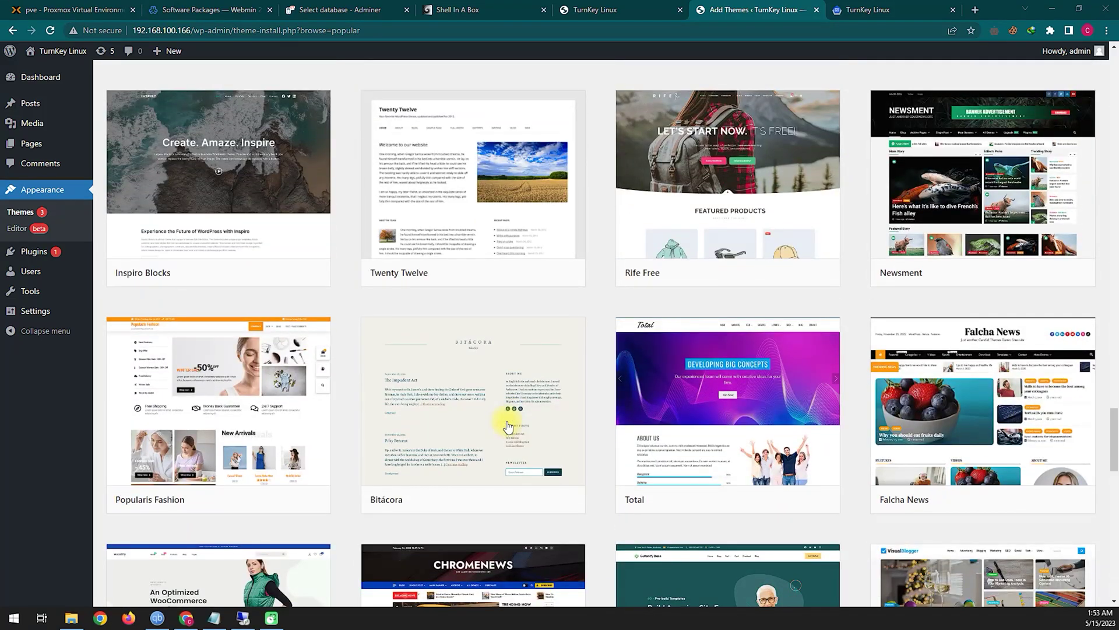
left_click(986, 186)
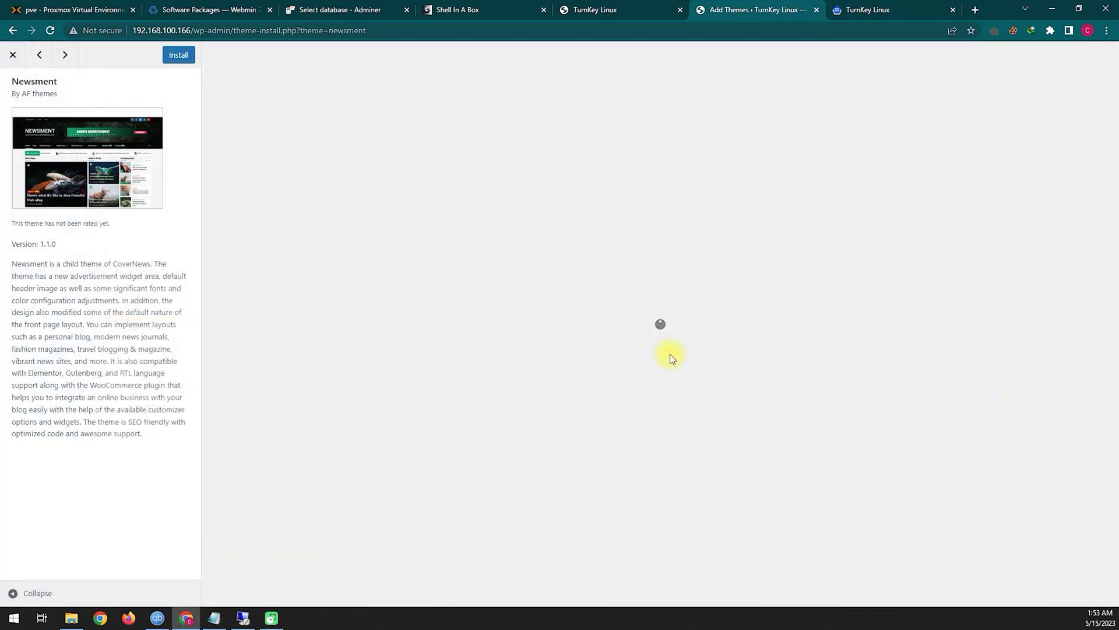
Step: Look over the Newsment theme preview, then close it
left_click(178, 55)
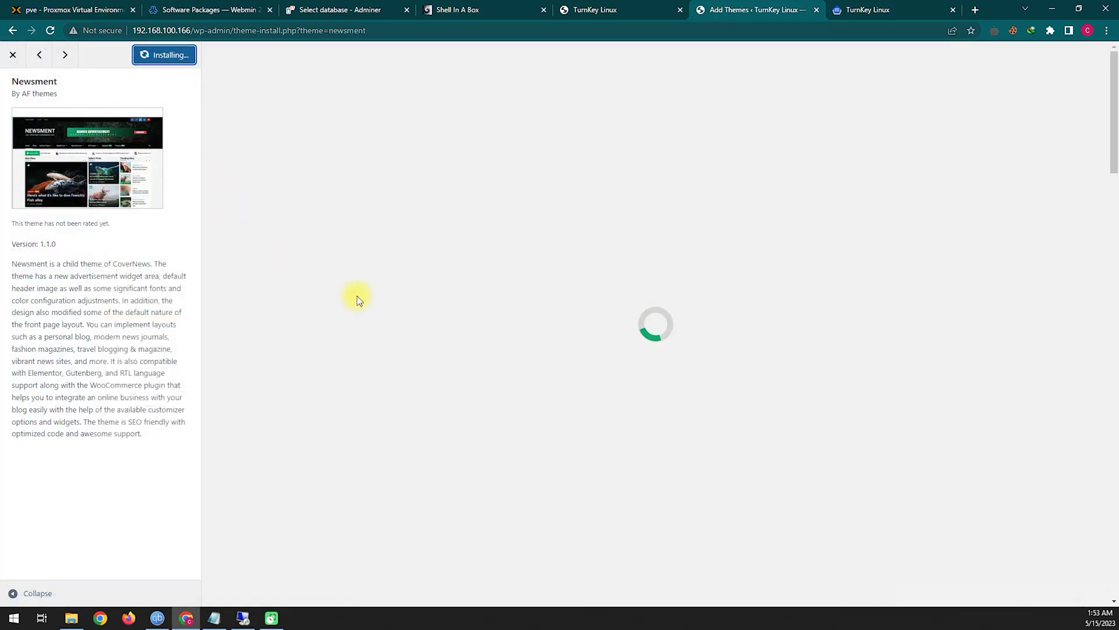
scroll(506, 349, "down", 4)
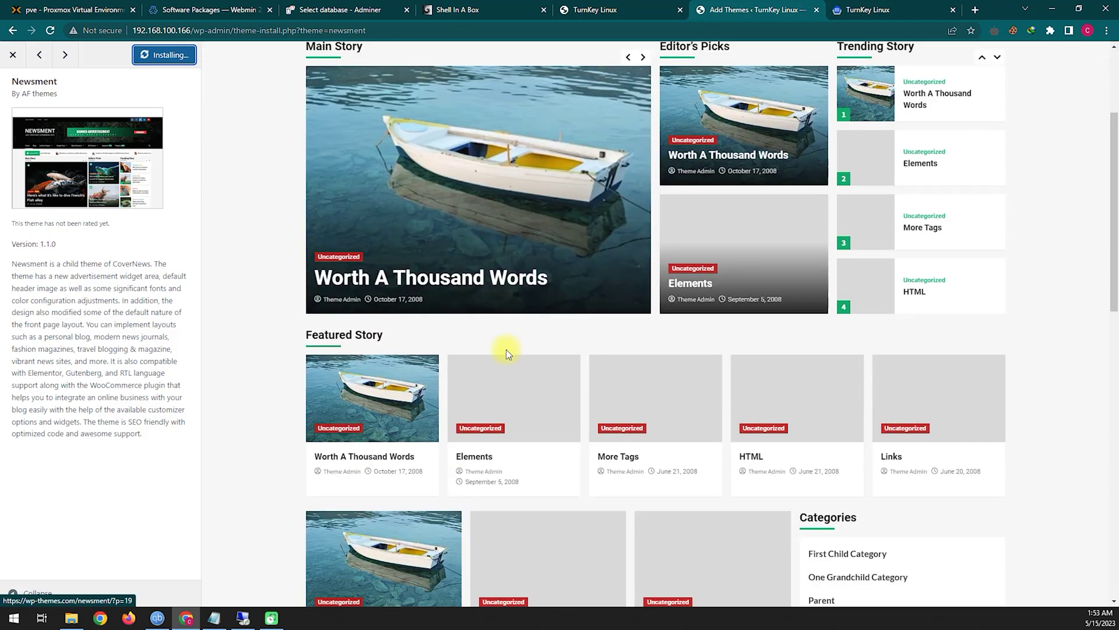
scroll(506, 348, "down", 12)
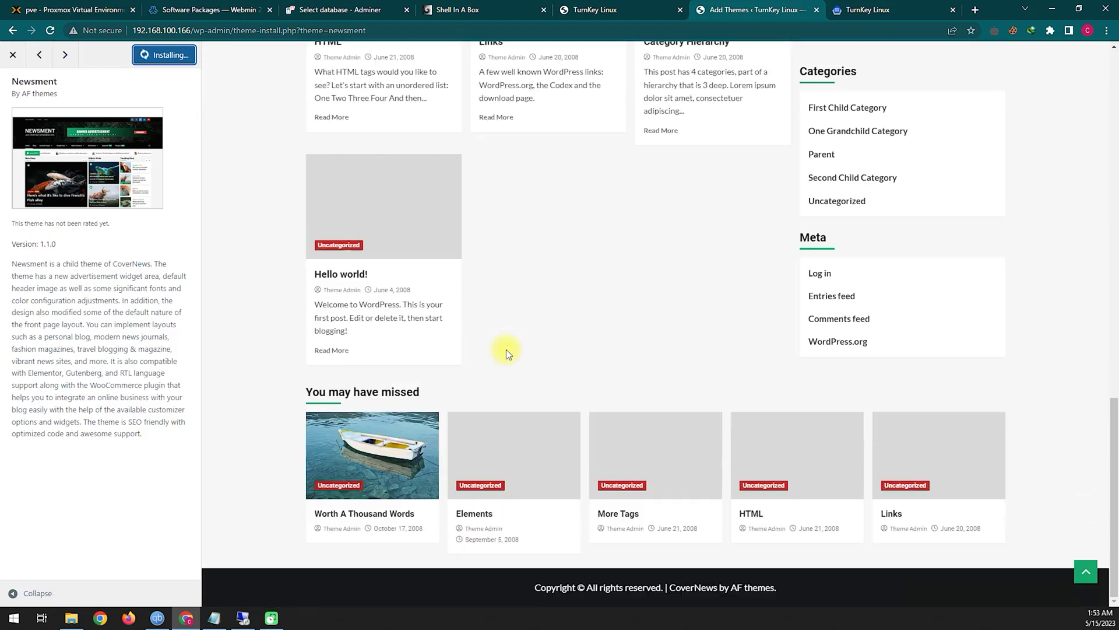
scroll(506, 349, "up", 15)
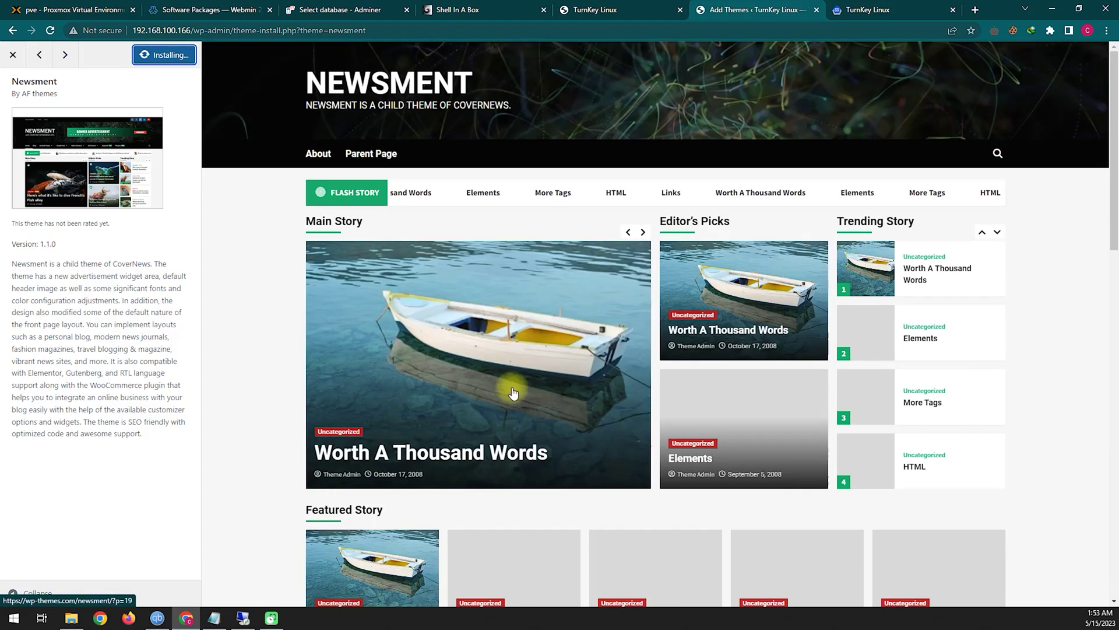
left_click(13, 55)
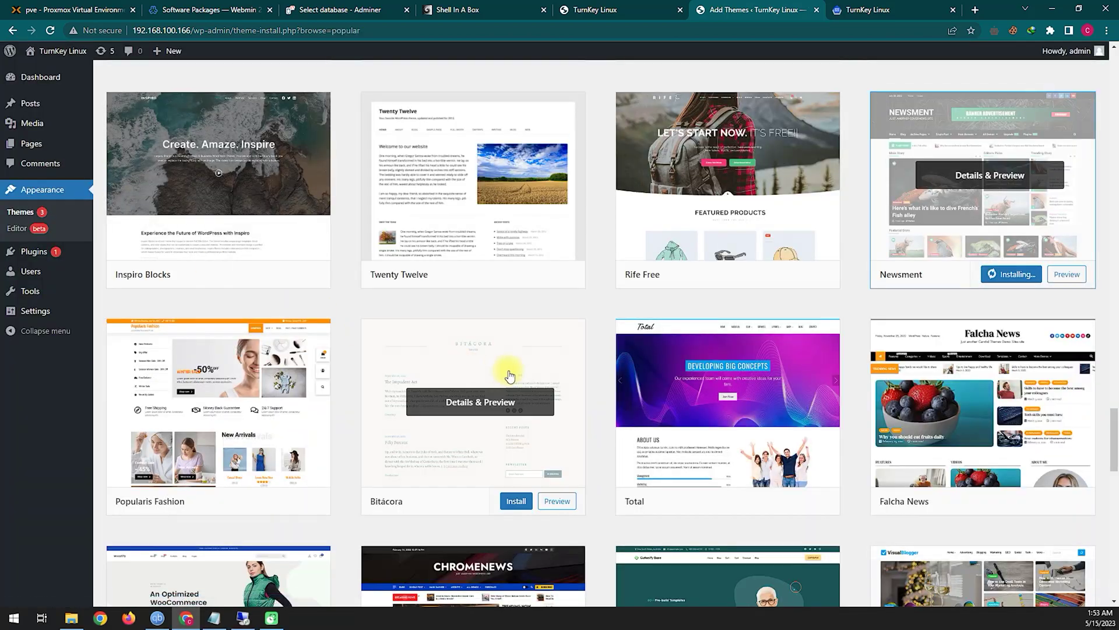
Step: Install the Shopient theme from the Add Themes grid and open its details
scroll(509, 375, "down", 10)
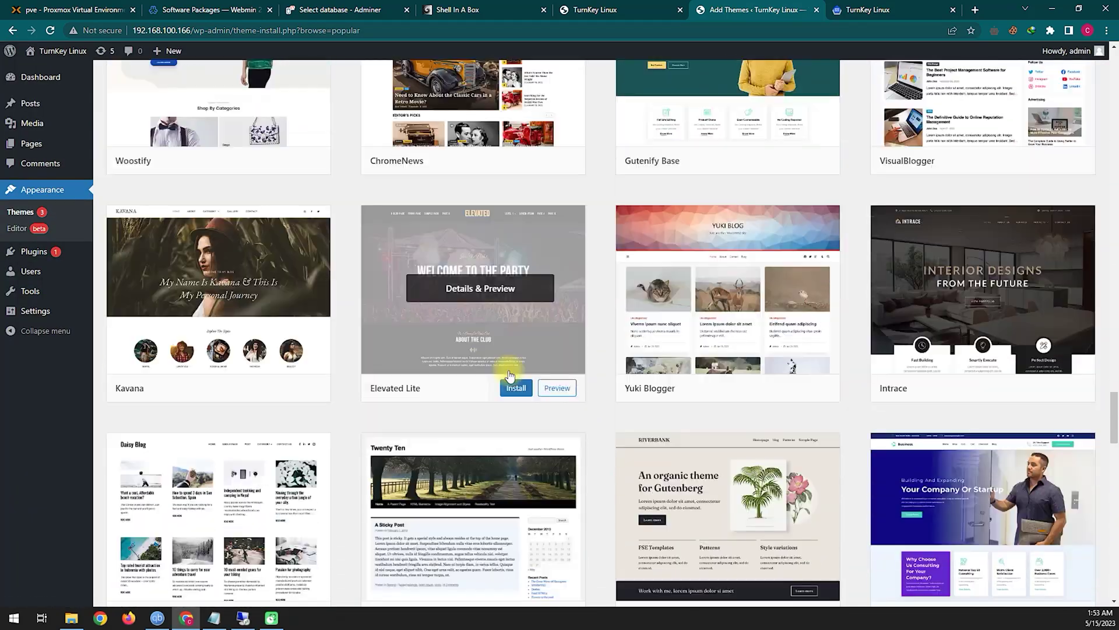
scroll(509, 375, "down", 15)
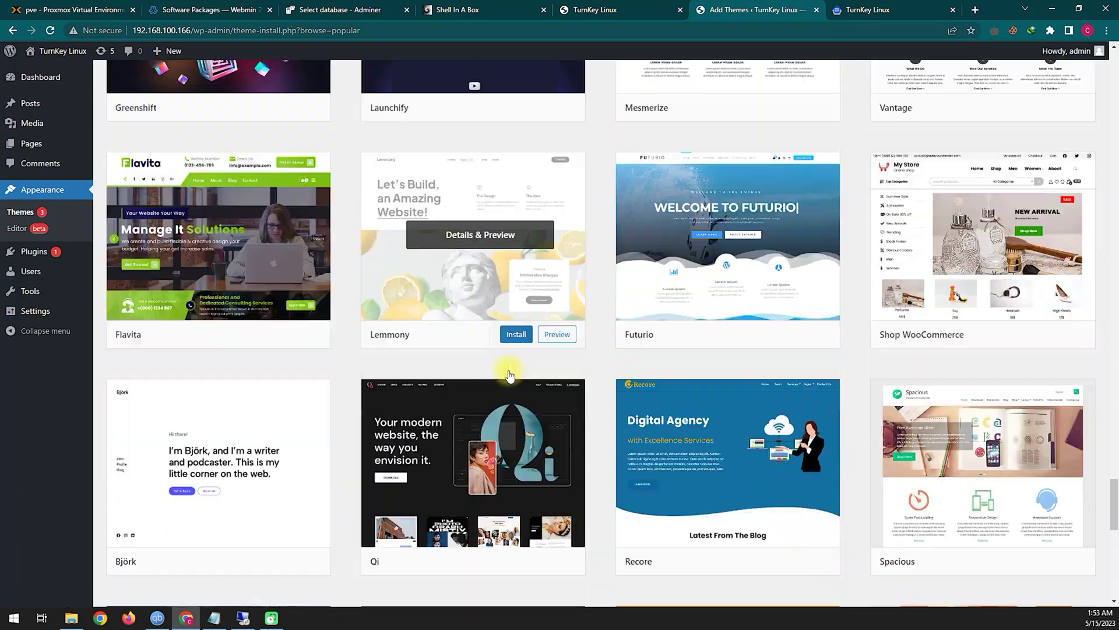
scroll(510, 375, "down", 5)
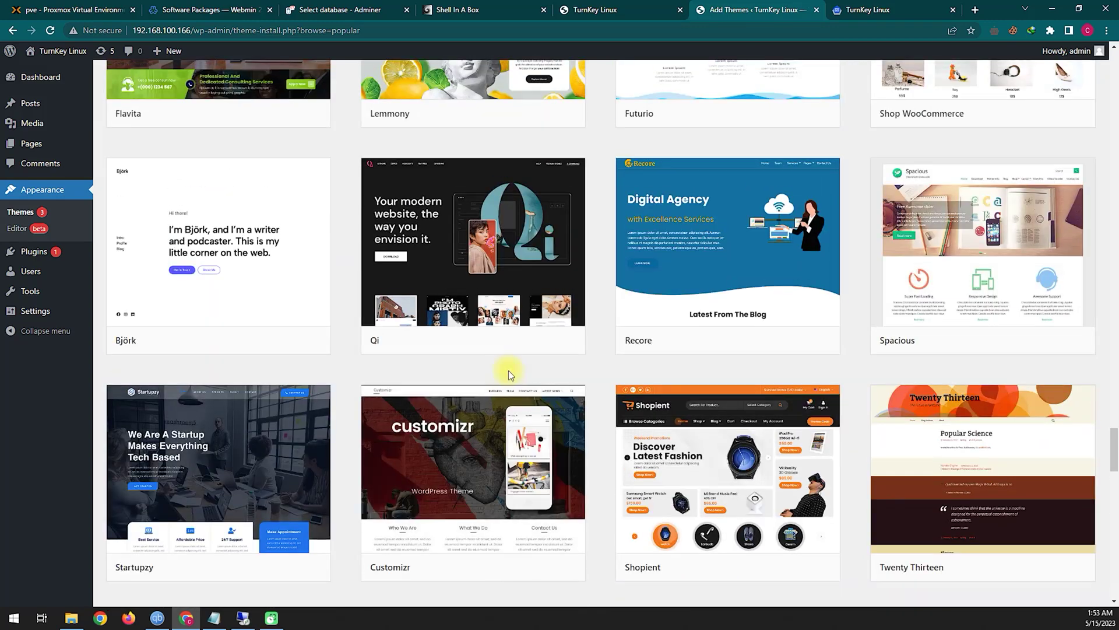
left_click(772, 567)
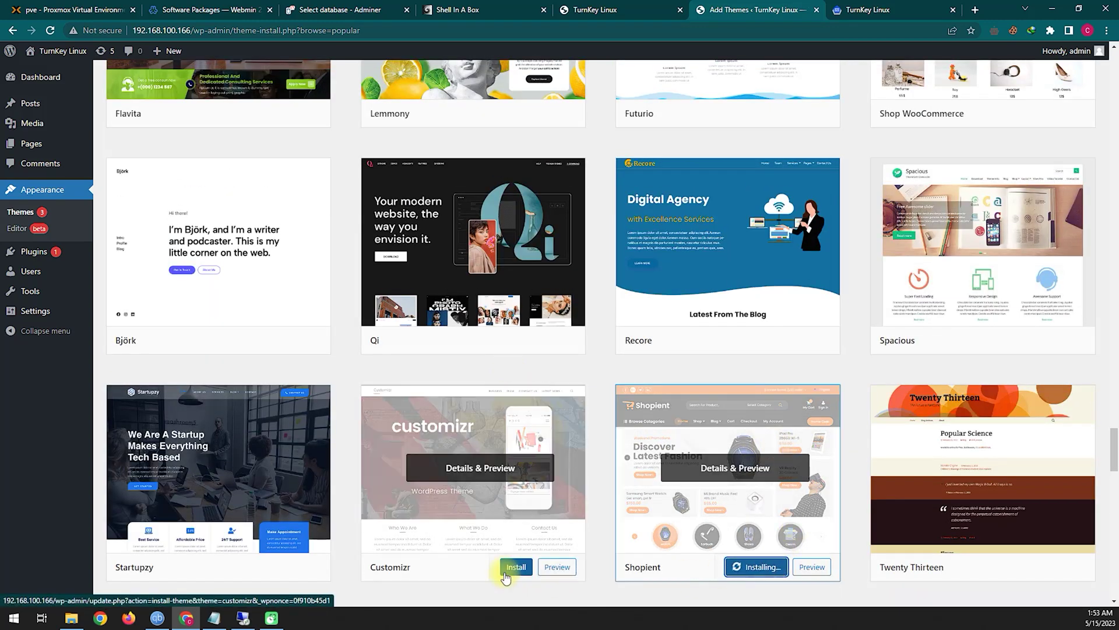
left_click(687, 525)
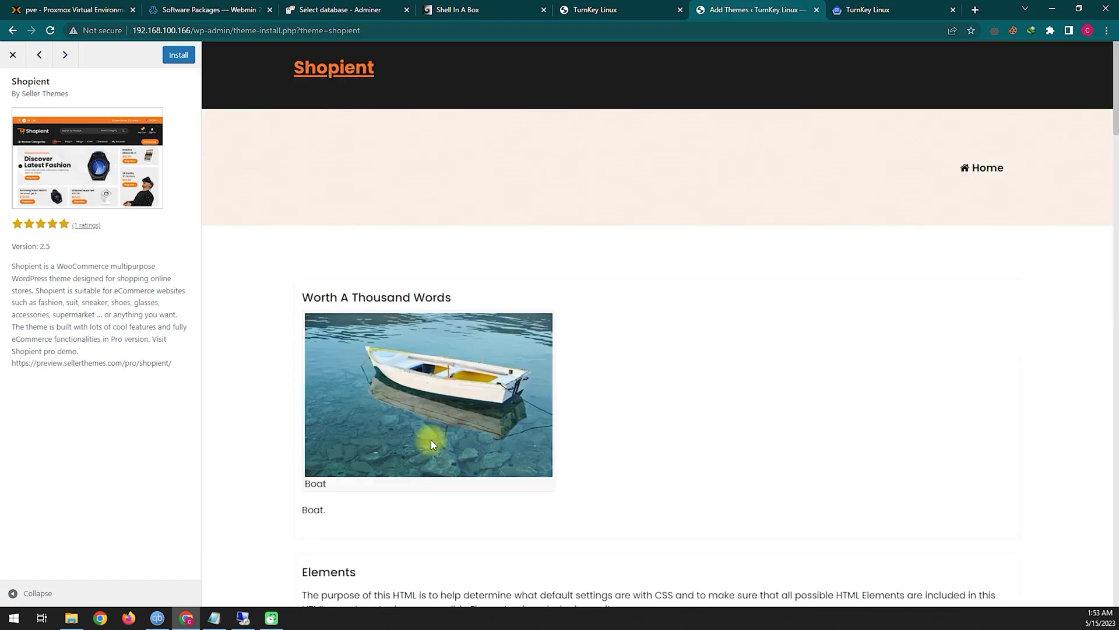
Step: Close the Shopient preview and head to the installed themes list
left_click(13, 54)
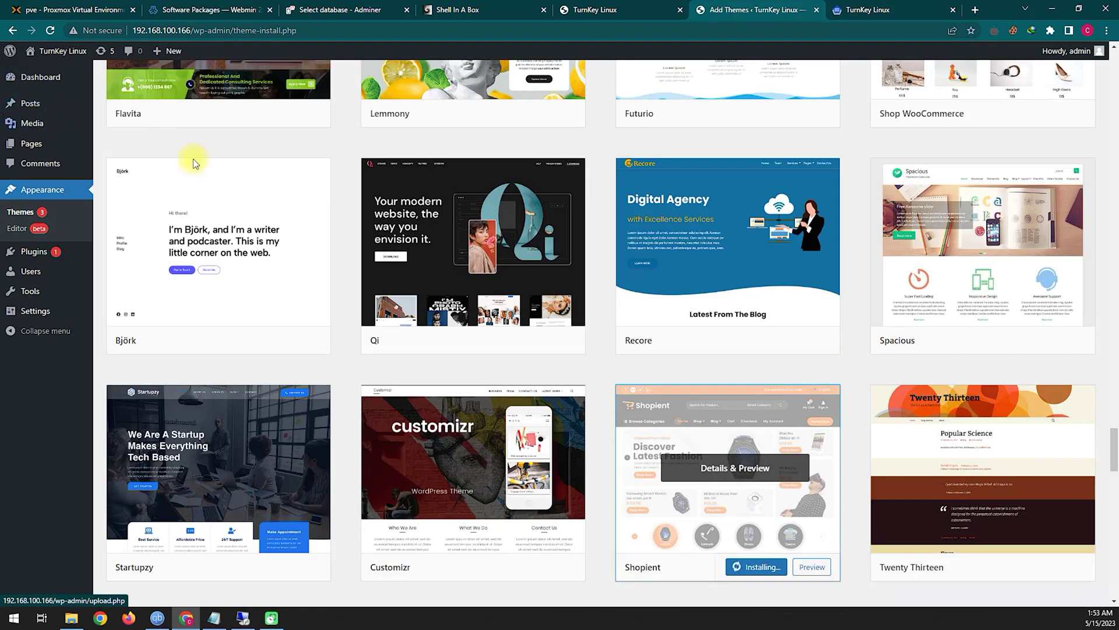
scroll(209, 344, "up", 5)
scroll(213, 356, "up", 2)
left_click(21, 212)
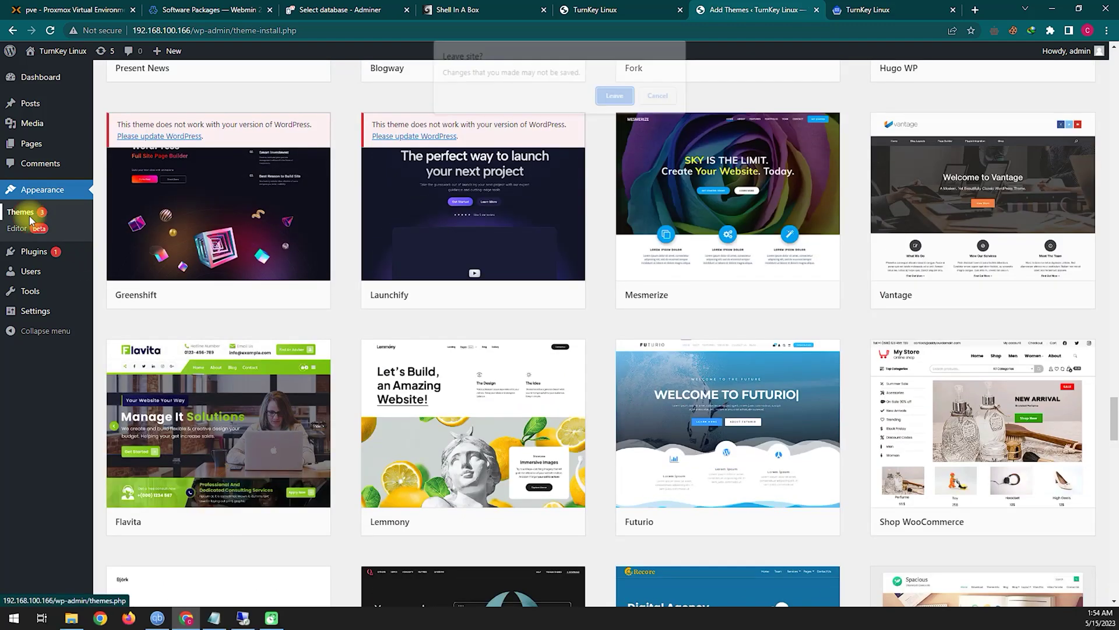
Step: Activate Shopient on the Themes page, preview it in the Customizer via Get started, then close it
left_click(616, 97)
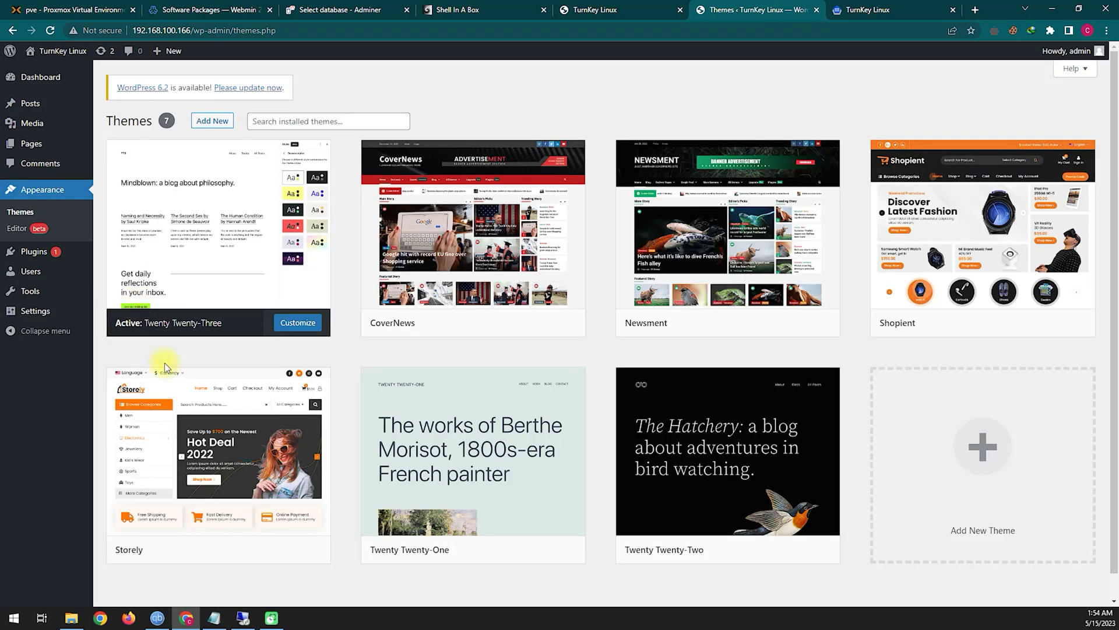
mouse_move(669, 443)
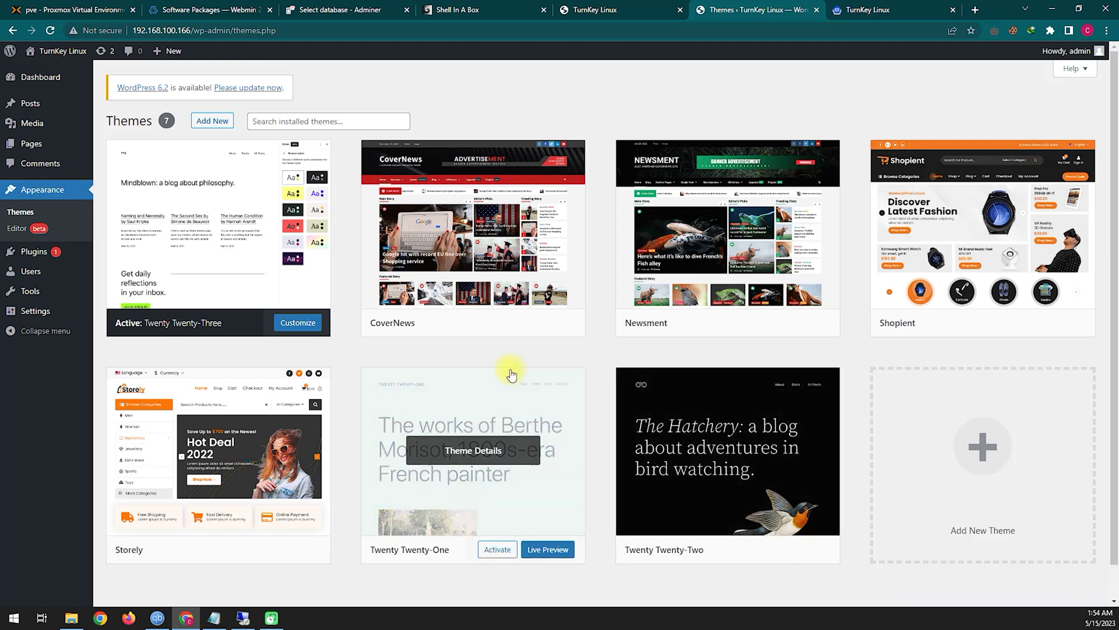
mouse_move(991, 294)
left_click(1003, 326)
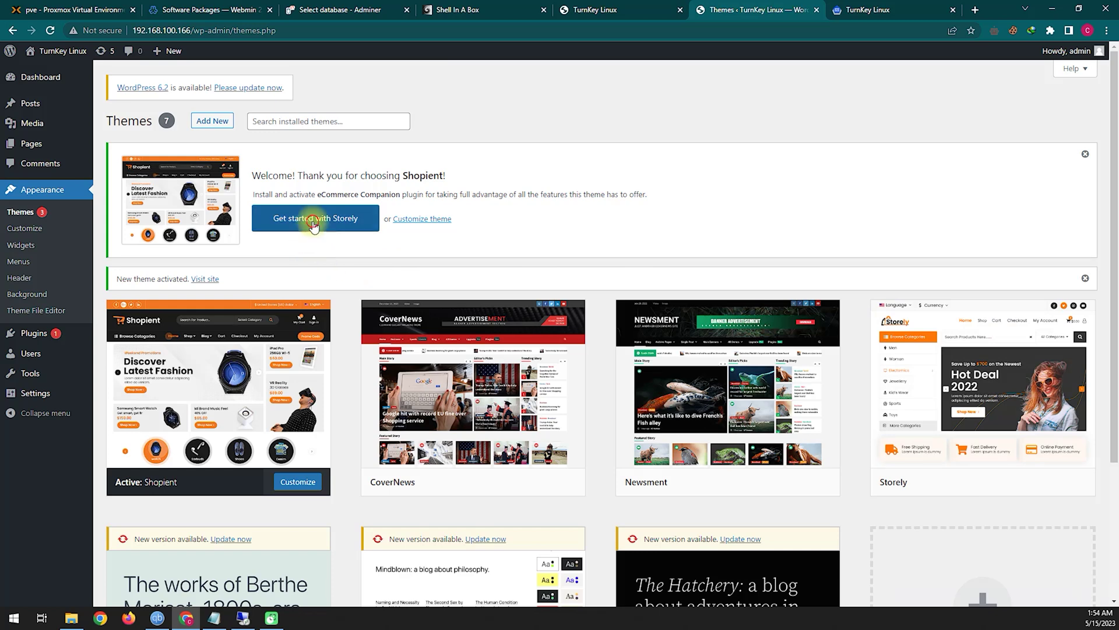
left_click(323, 219)
mouse_move(450, 374)
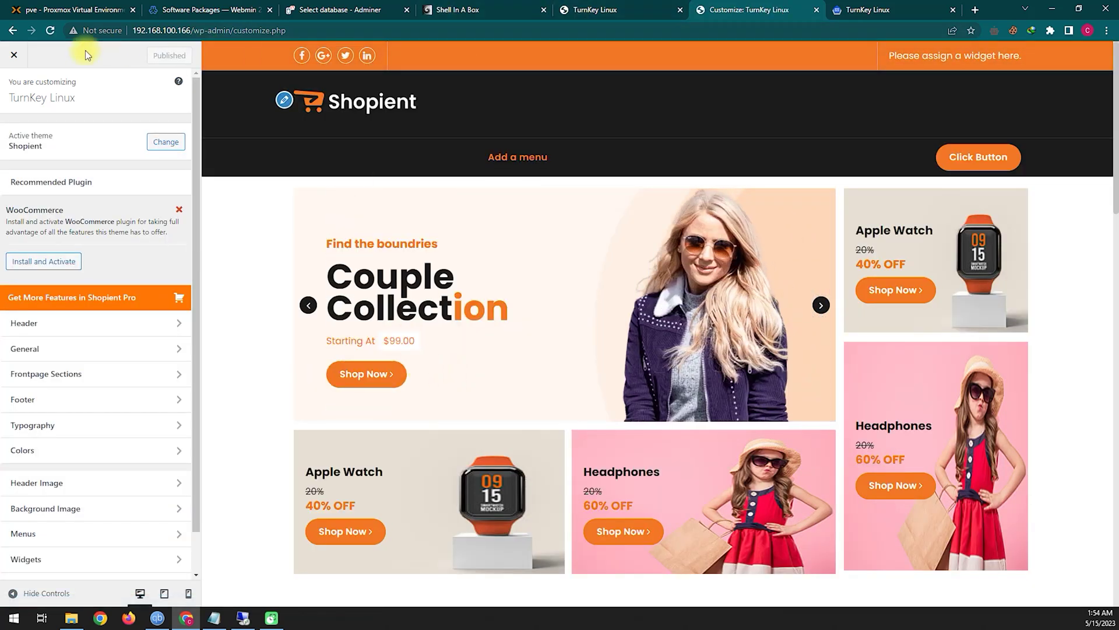
left_click(14, 56)
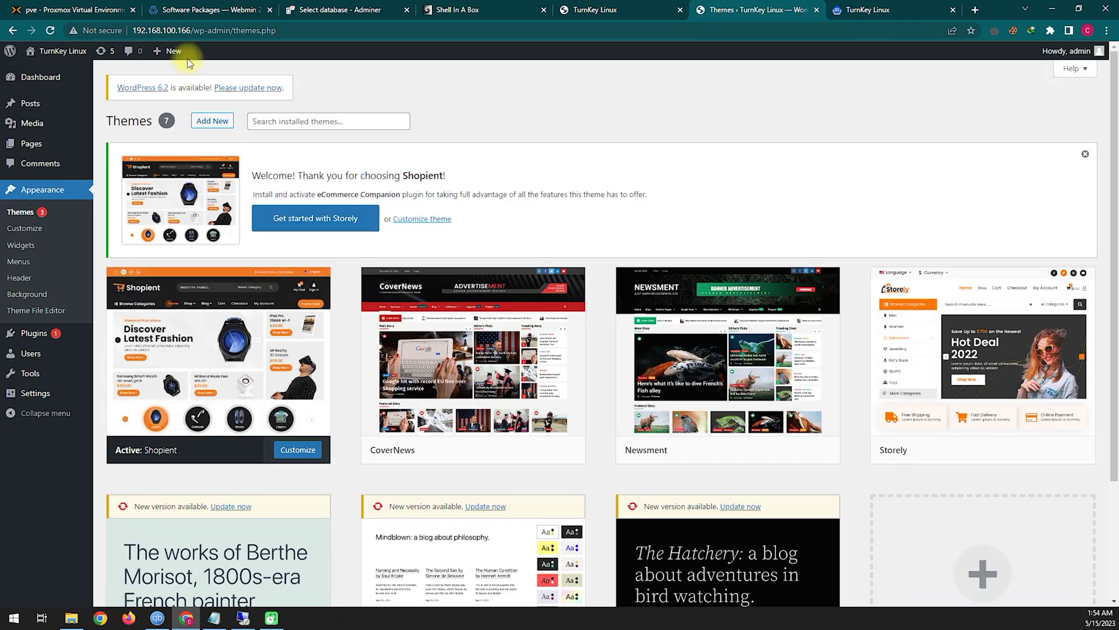
Step: Copy the site IP 192.168.100.166 and load it in the last browser tab
double_click(161, 31)
right_click(161, 32)
left_click(199, 98)
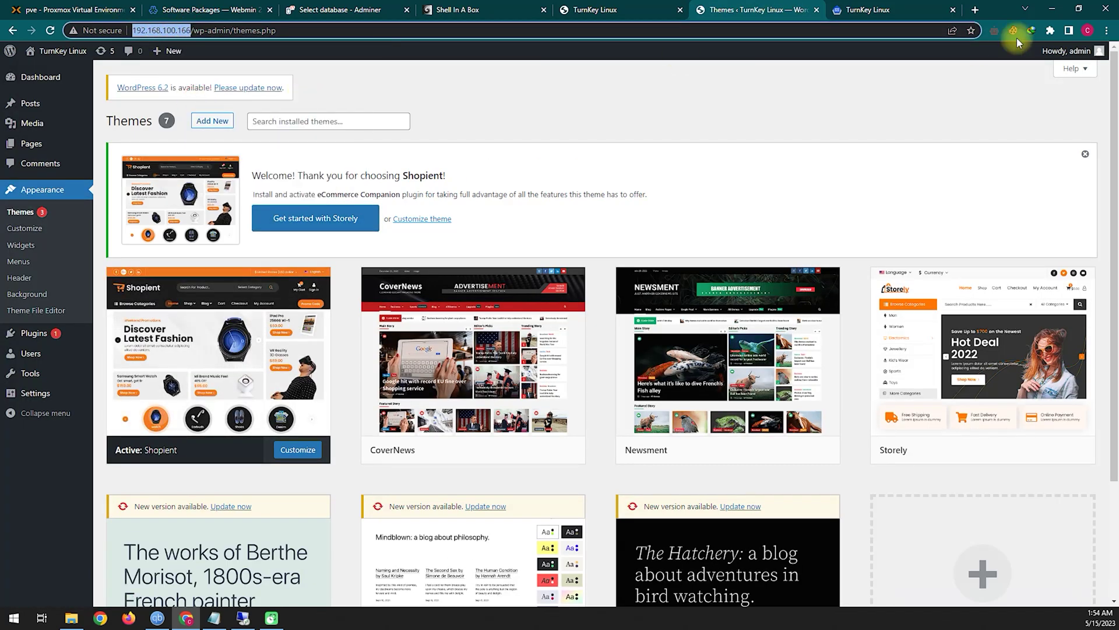
left_click(903, 12)
right_click(759, 30)
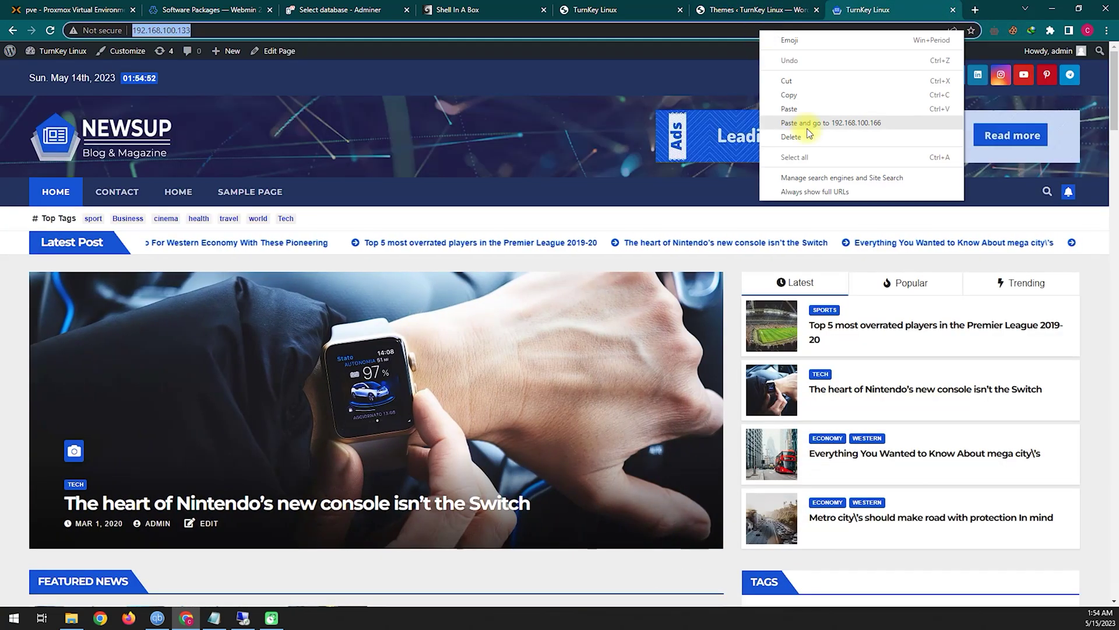
left_click(807, 128)
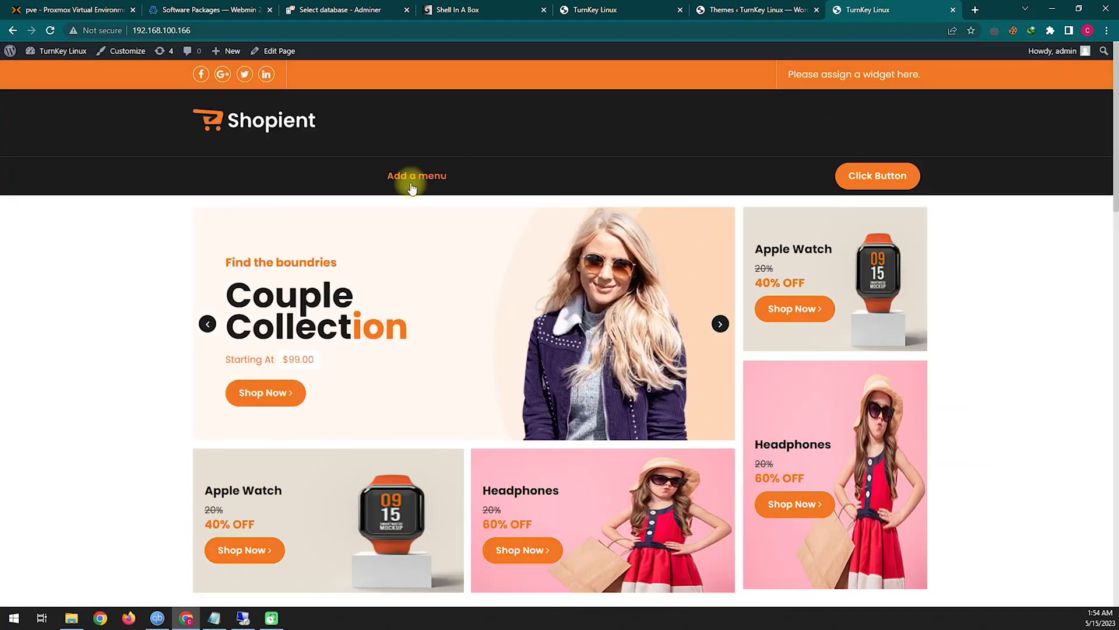
Step: Scroll through the Shopient storefront's product banners, service features and blog posts
scroll(1026, 302, "down", 5)
scroll(1026, 302, "down", 5)
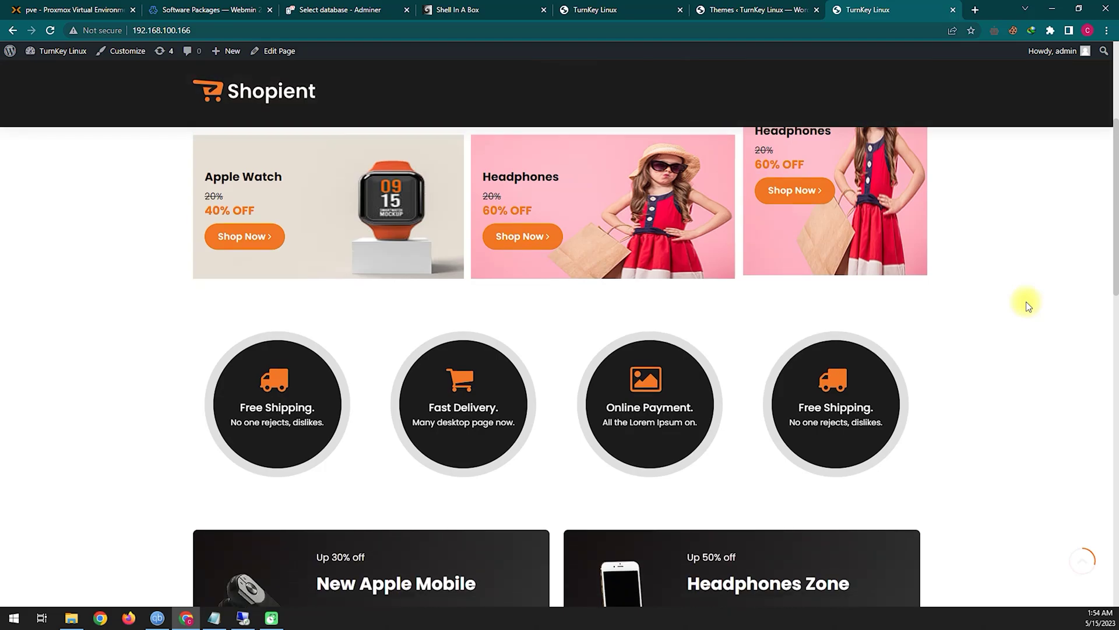
scroll(1026, 302, "down", 4)
scroll(1027, 303, "down", 8)
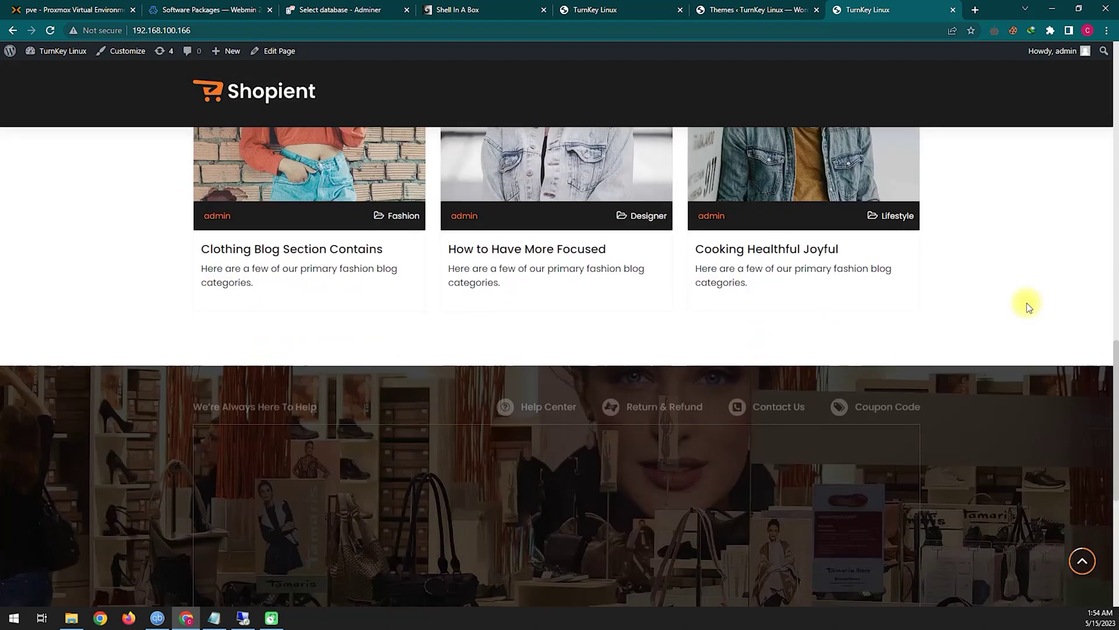
scroll(1026, 309, "up", 15)
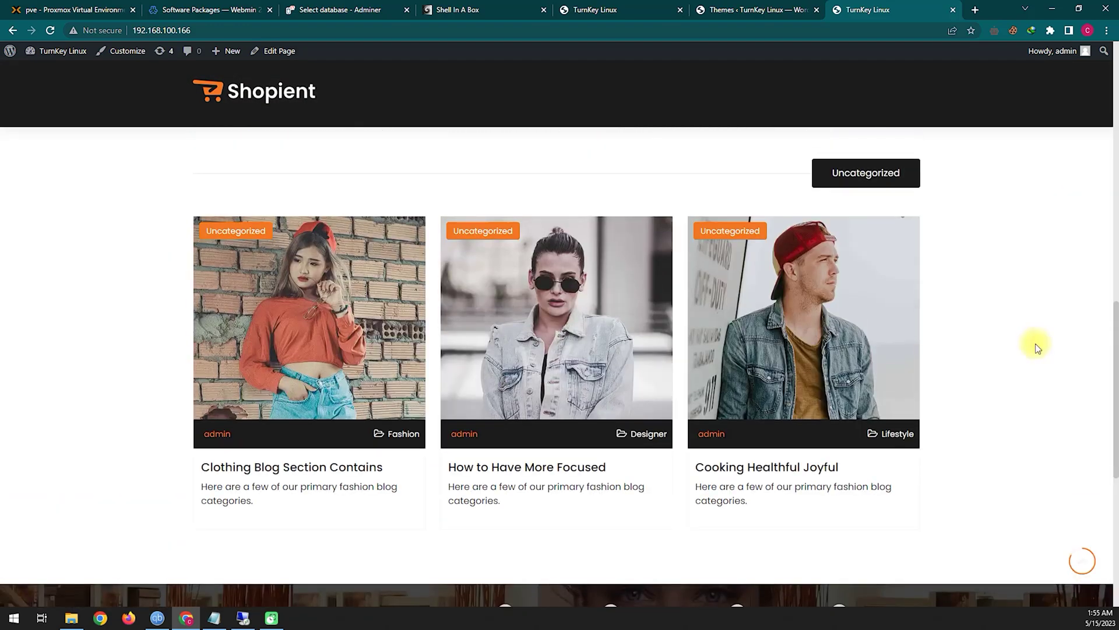